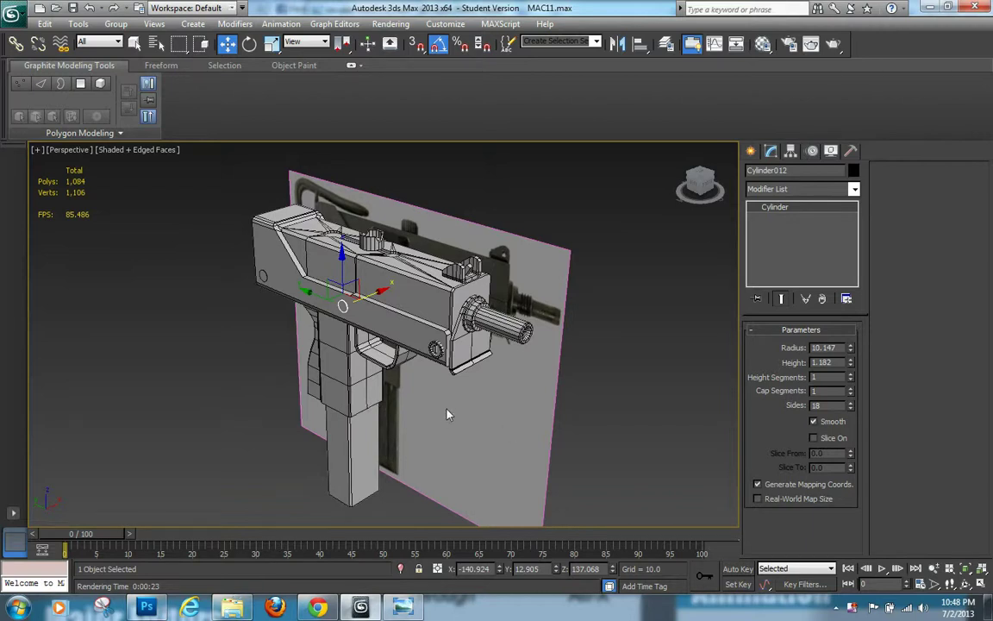
- Move the barrel on the receiver's front to about X -88.5, Y -204.9, and deselect it
alt+middle_drag(448, 410, 538, 445)
scroll(540, 362, up, 5)
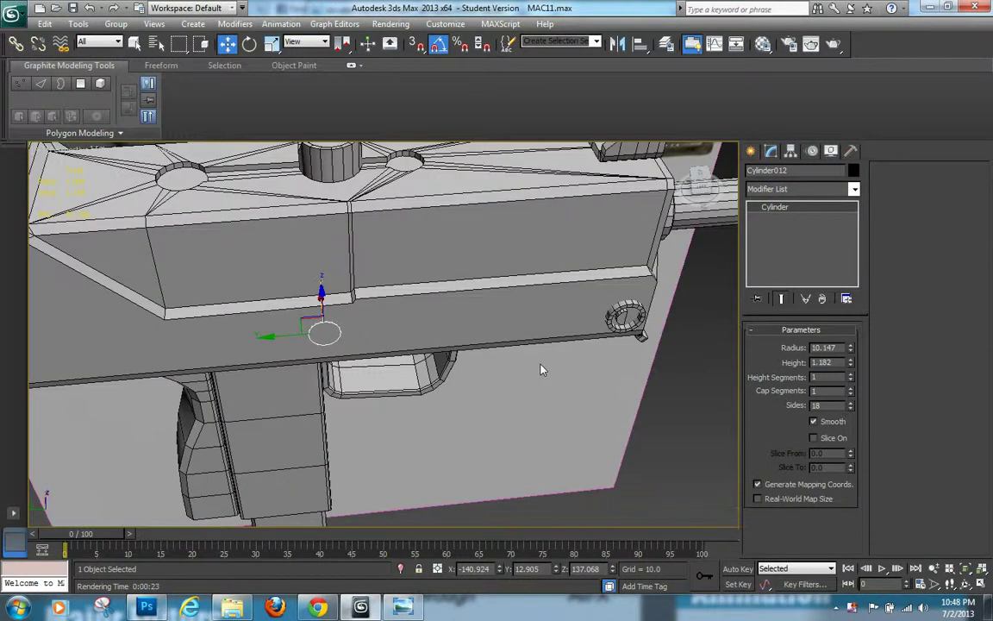
alt+middle_drag(545, 359, 533, 390)
scroll(475, 399, up, 3)
click(588, 335)
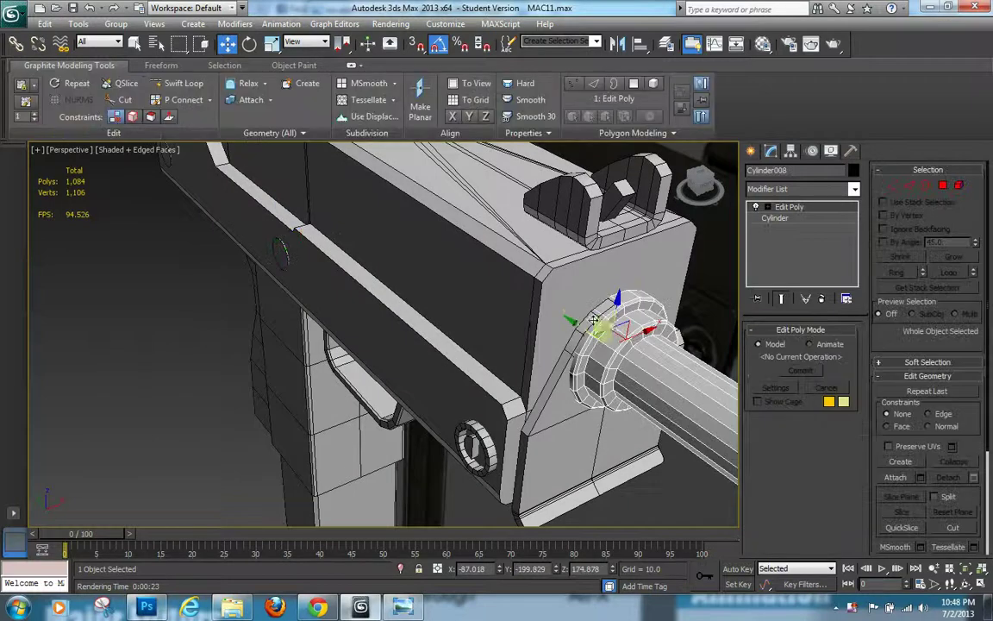
drag(571, 324, 569, 385)
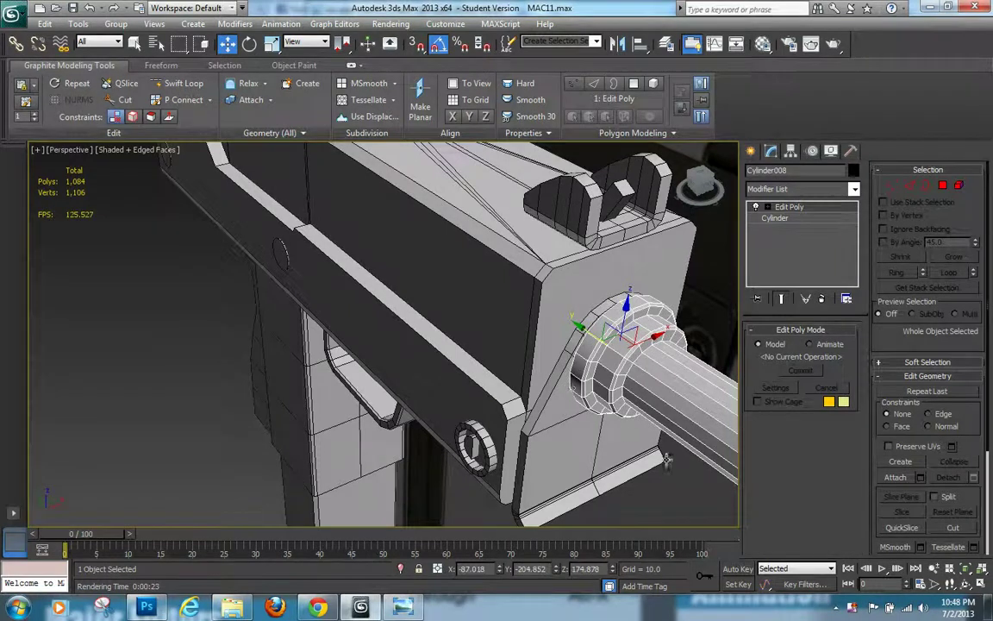
alt+middle_drag(665, 470, 553, 464)
drag(341, 335, 336, 332)
alt+middle_drag(336, 332, 432, 406)
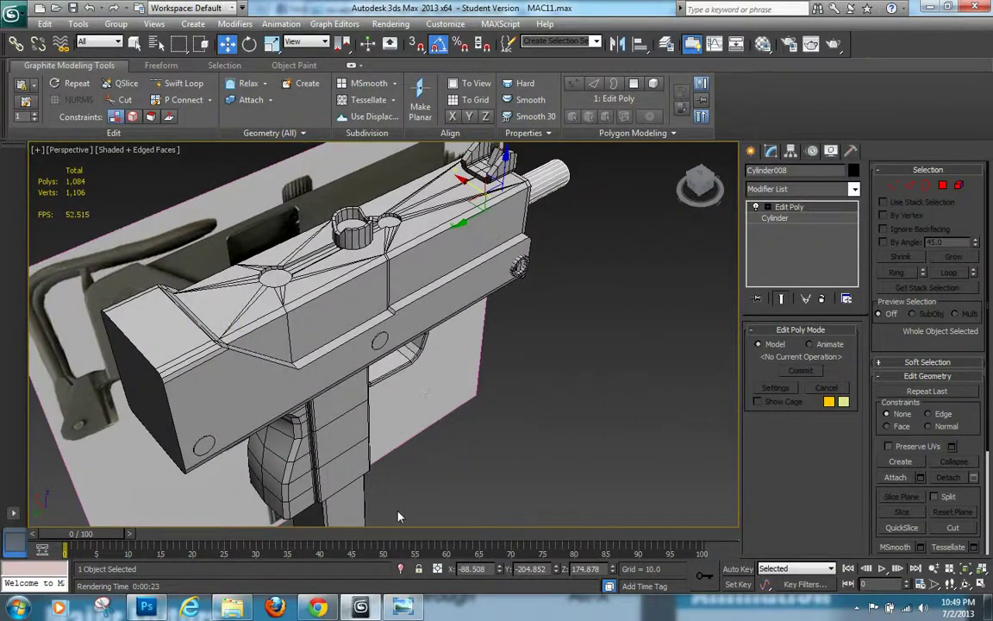
click(405, 483)
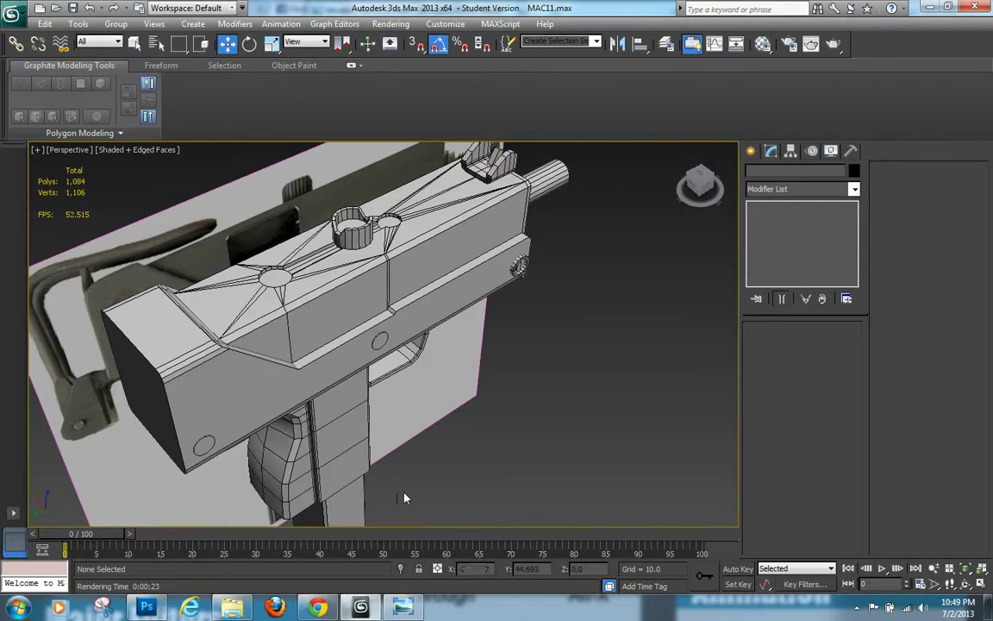
- Cut two edges across the upper part of the receiver's rear face, joining the opposite rounded-corner vertices
alt+middle_drag(242, 350, 333, 348)
click(335, 326)
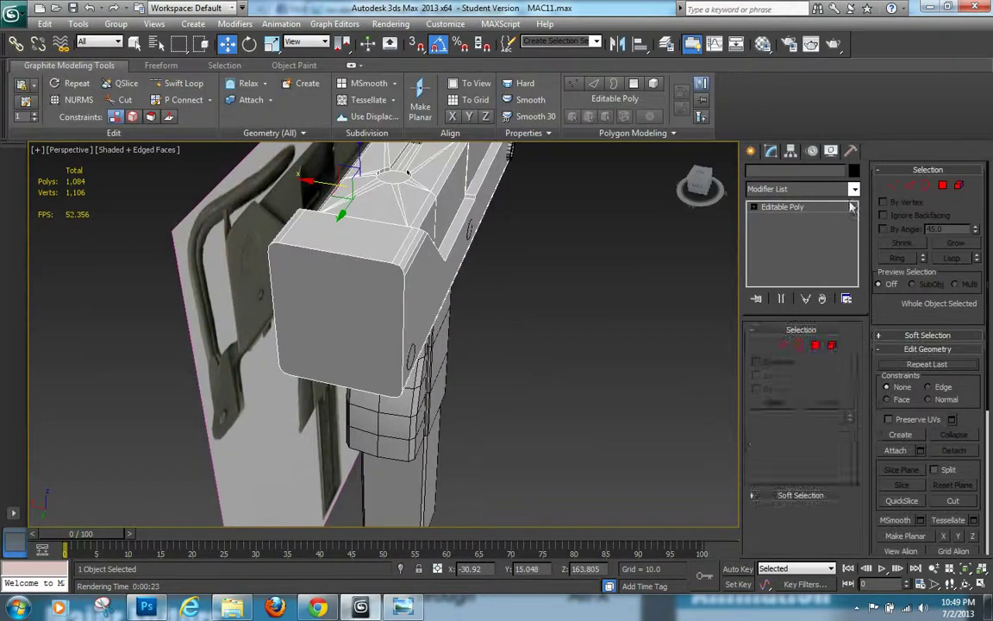
key(1)
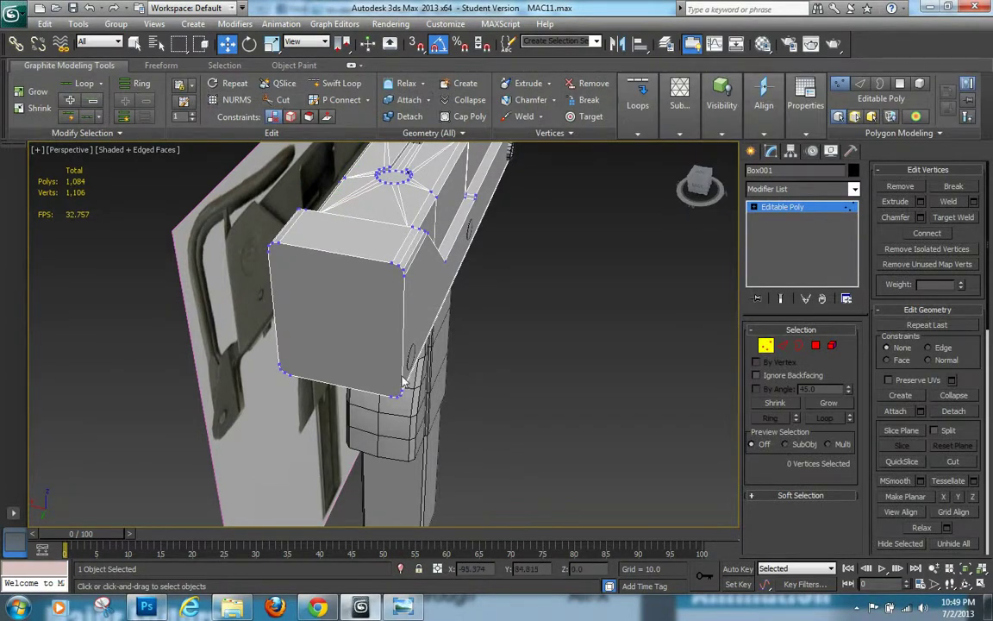
alt+middle_drag(548, 449, 312, 326)
click(234, 100)
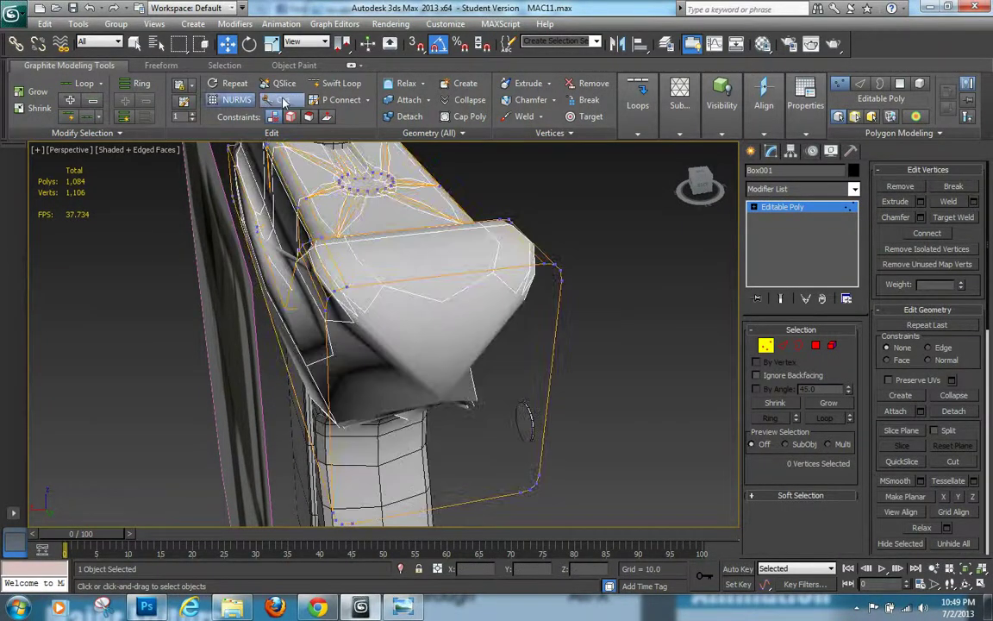
click(284, 100)
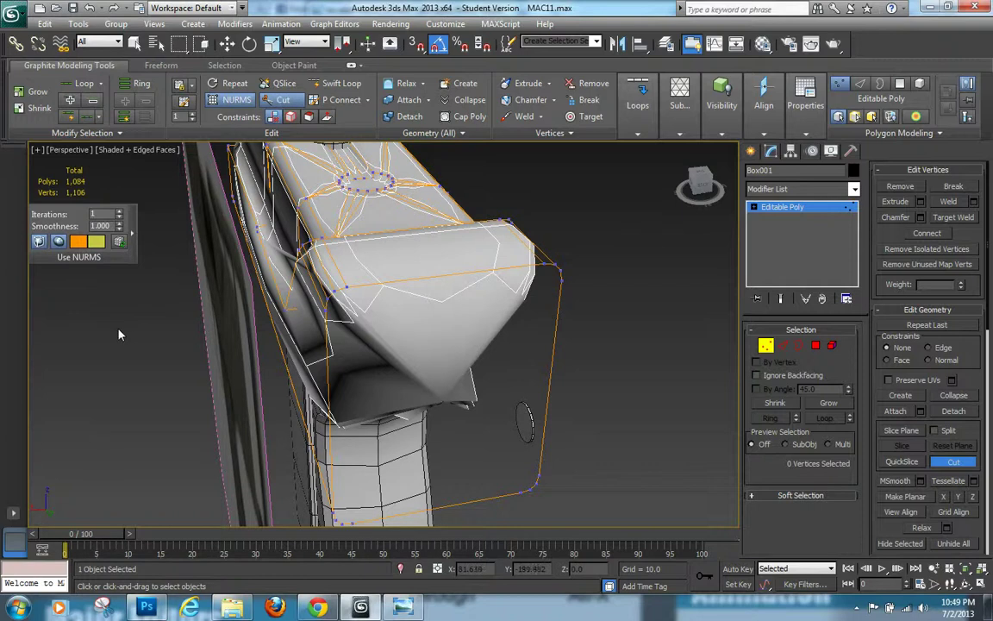
key(ctrl+z)
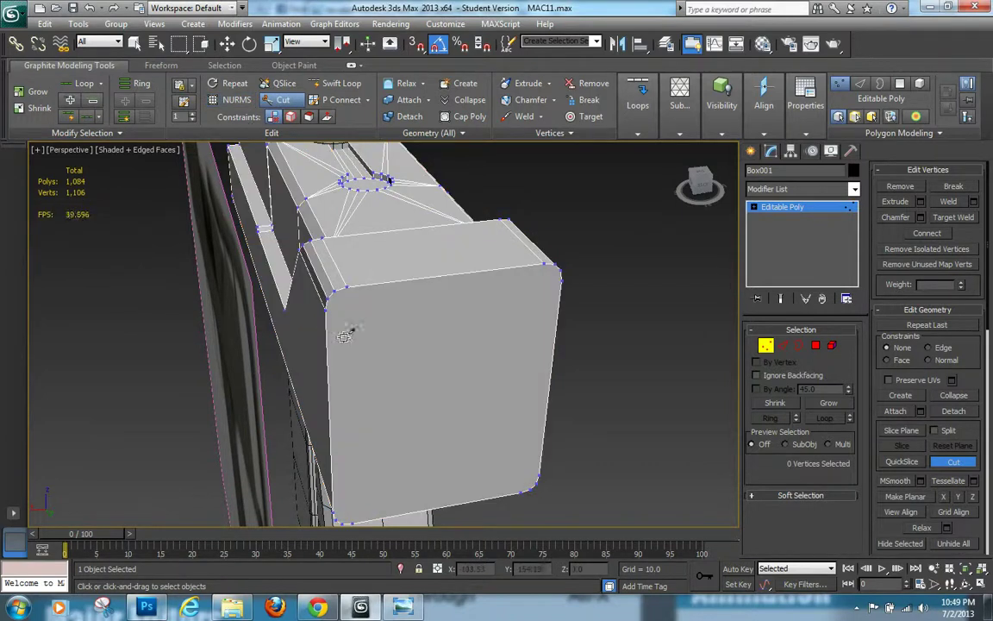
click(326, 305)
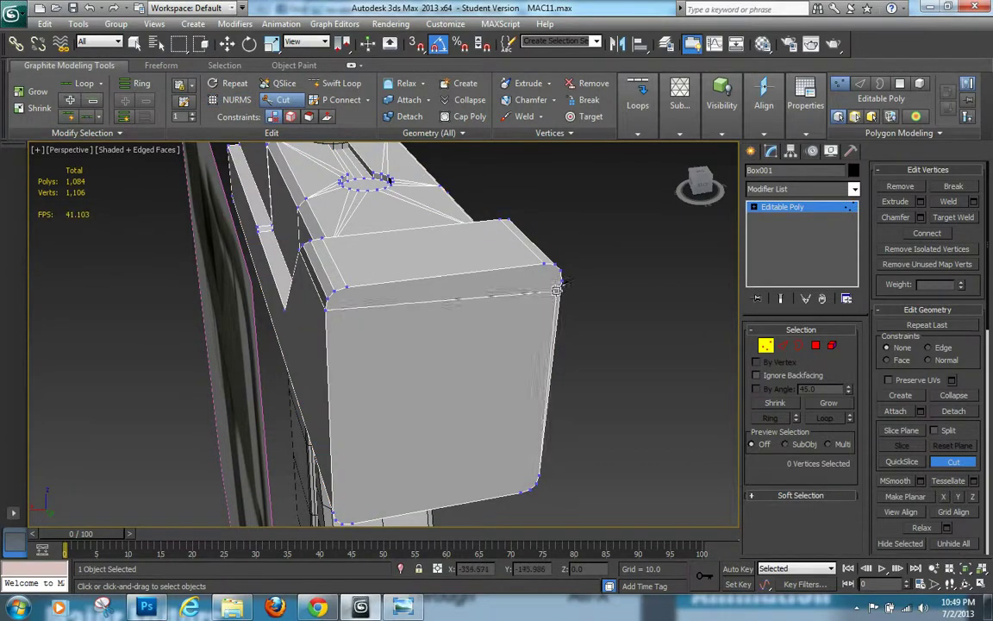
click(559, 287)
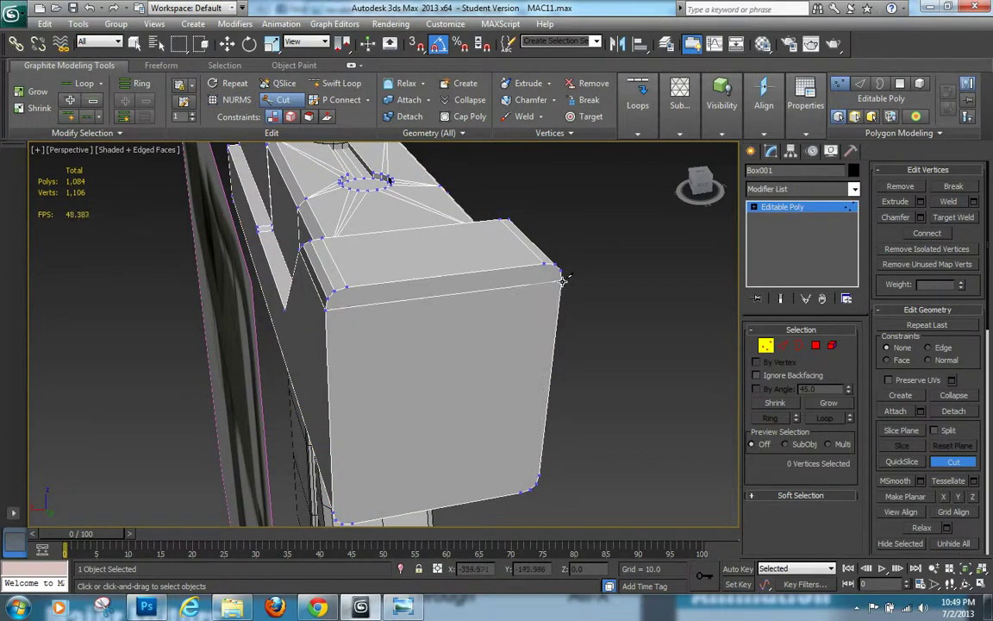
click(329, 296)
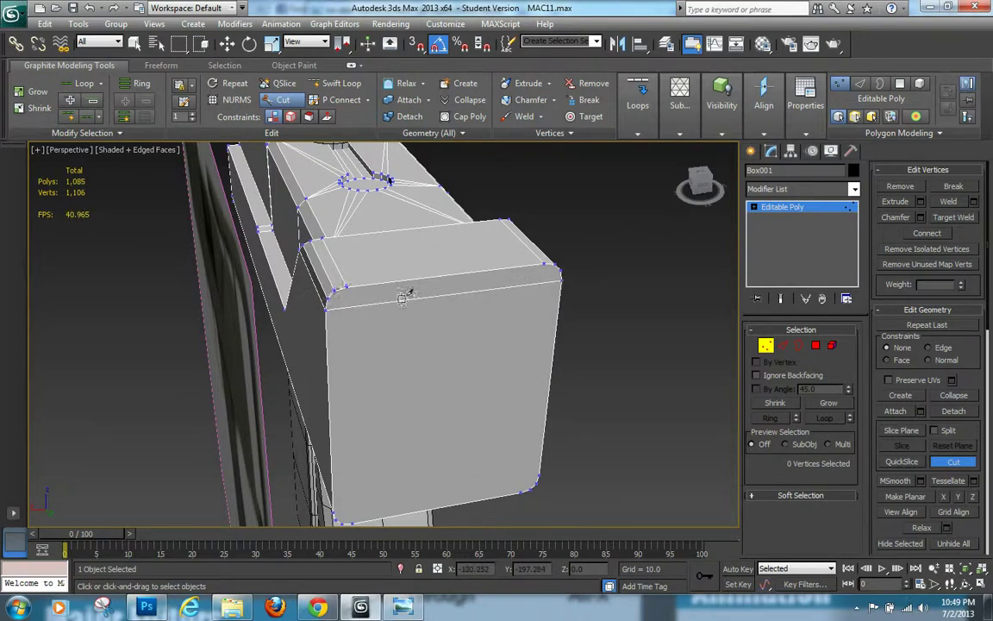
click(560, 268)
- Cut two edges across the lower part of the receiver's rear face between the opposite rounded-corner vertices
alt+middle_drag(394, 381, 370, 338)
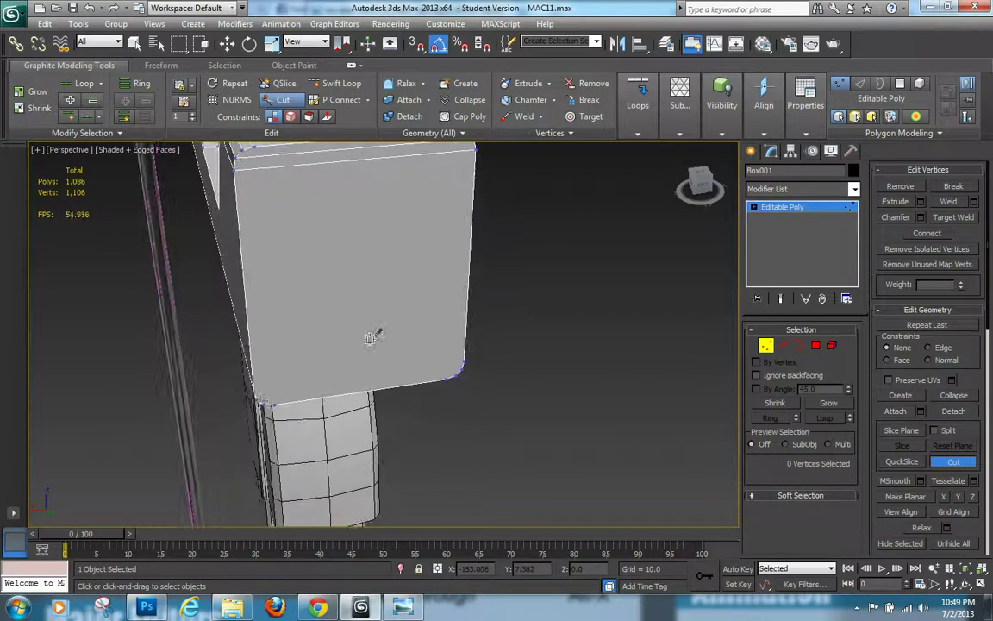
click(254, 392)
click(464, 360)
click(256, 400)
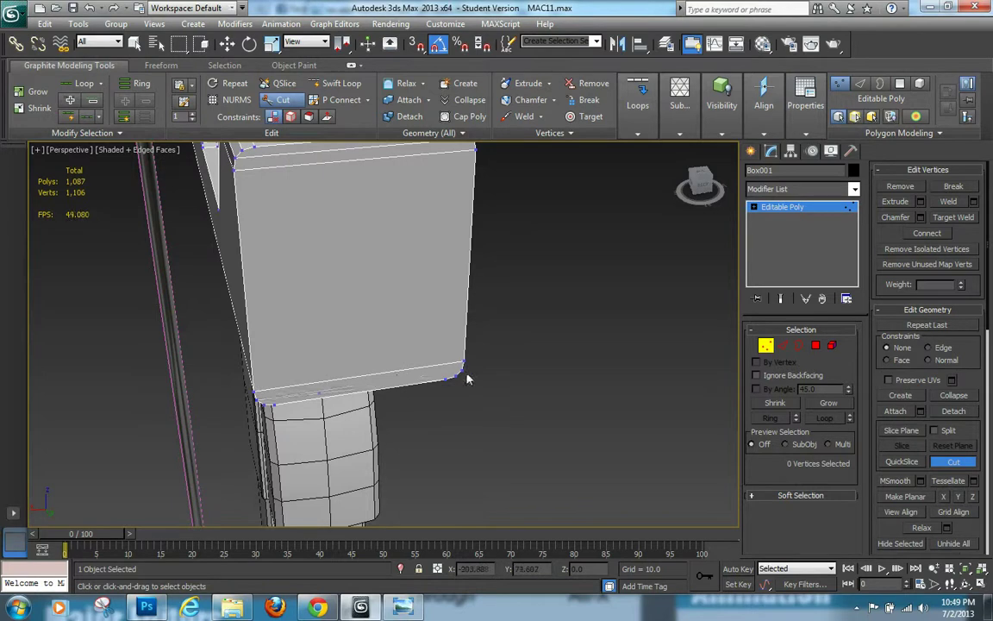
click(461, 370)
- Cut an edge across the top of the receiver's front face between its two upper corner vertices
alt+middle_drag(502, 413, 352, 398)
scroll(416, 389, down, 3)
alt+middle_drag(410, 408, 372, 384)
scroll(341, 302, up, 4)
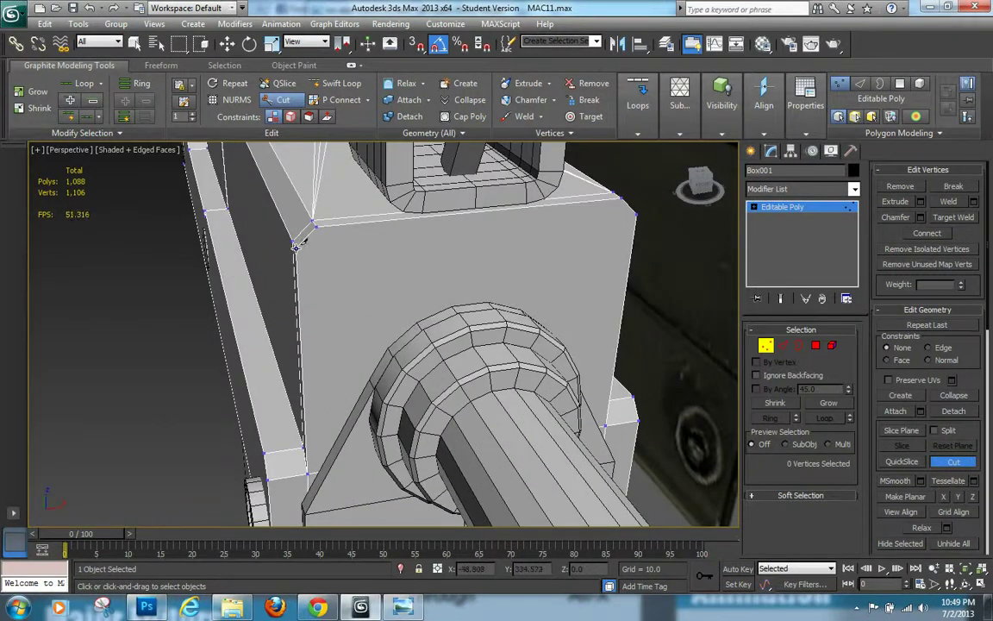
click(295, 246)
click(635, 215)
- Cut edges across the receiver's lower front between the opposite rounded-corner vertices, and leave vertex editing
scroll(490, 307, down, 3)
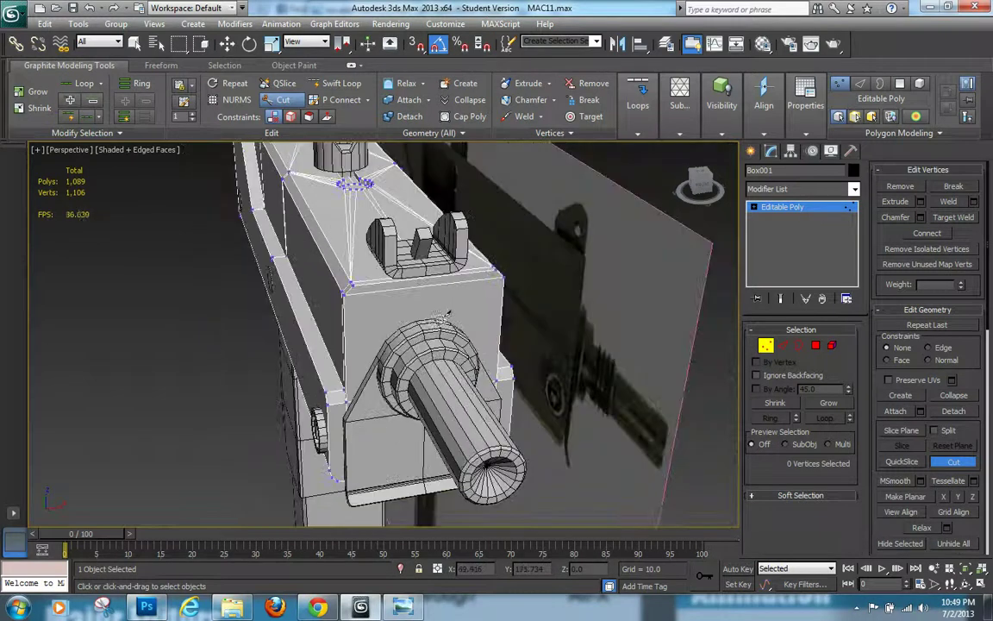
alt+middle_drag(440, 321, 428, 288)
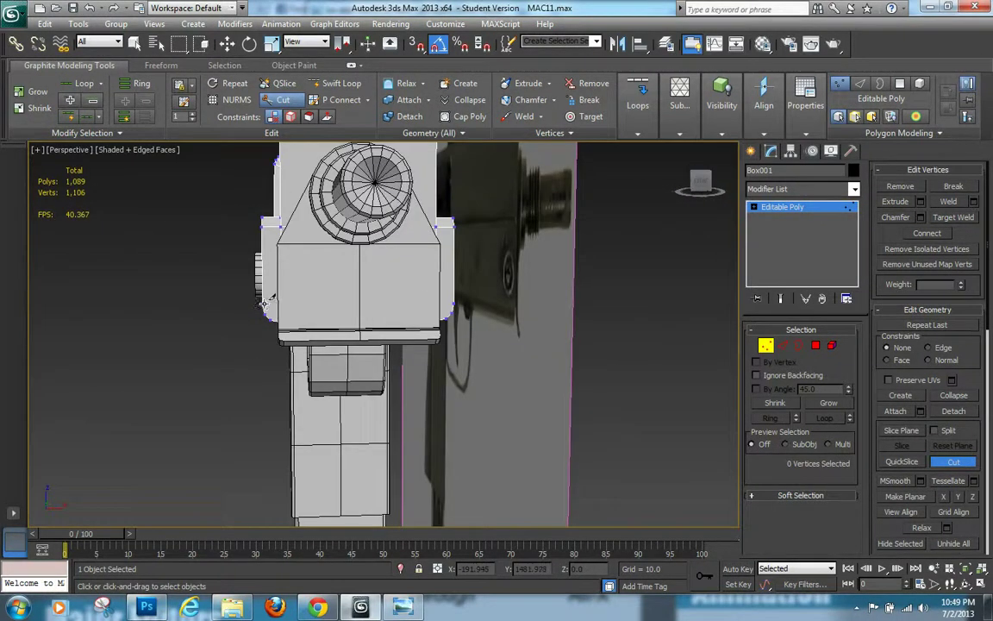
click(454, 304)
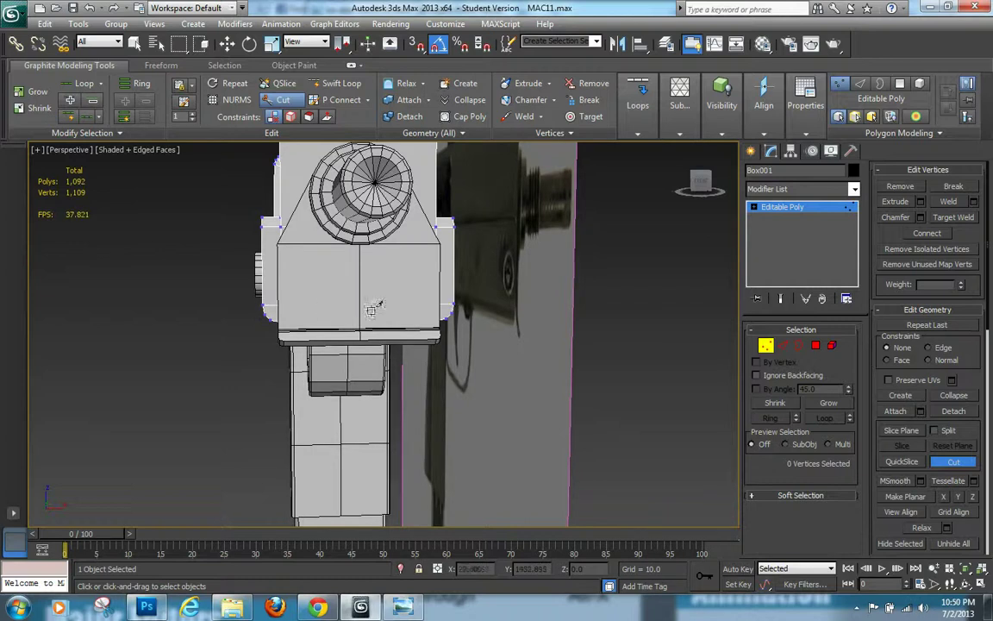
click(267, 313)
alt+middle_drag(164, 373, 388, 393)
alt+middle_drag(355, 354, 268, 429)
key(1)
key(w)
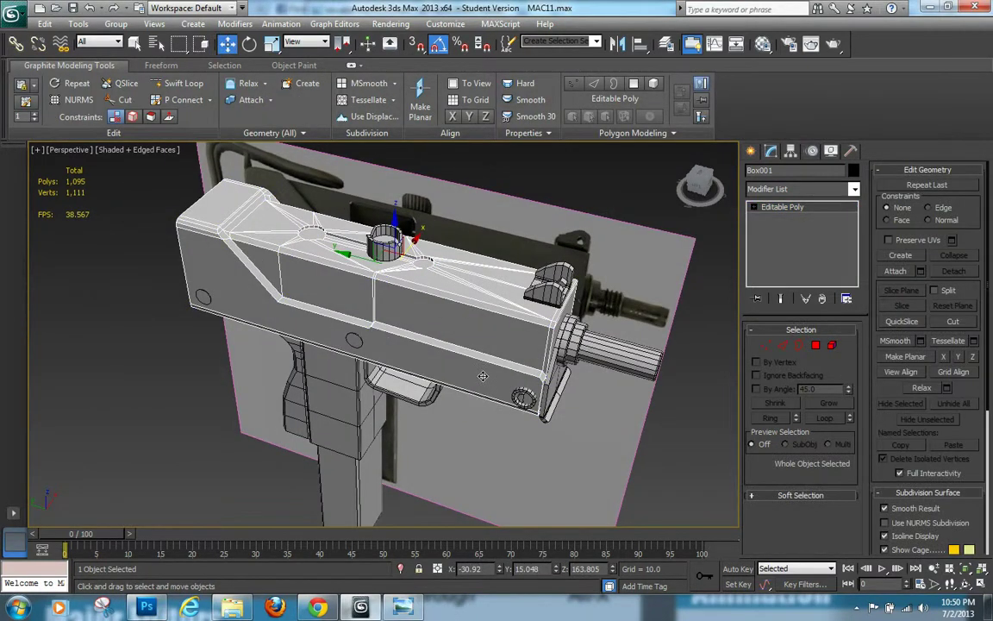
- Create a box over the trigger in the left view, about 44.6 long, 25.3 wide and 31.4 high
key(l)
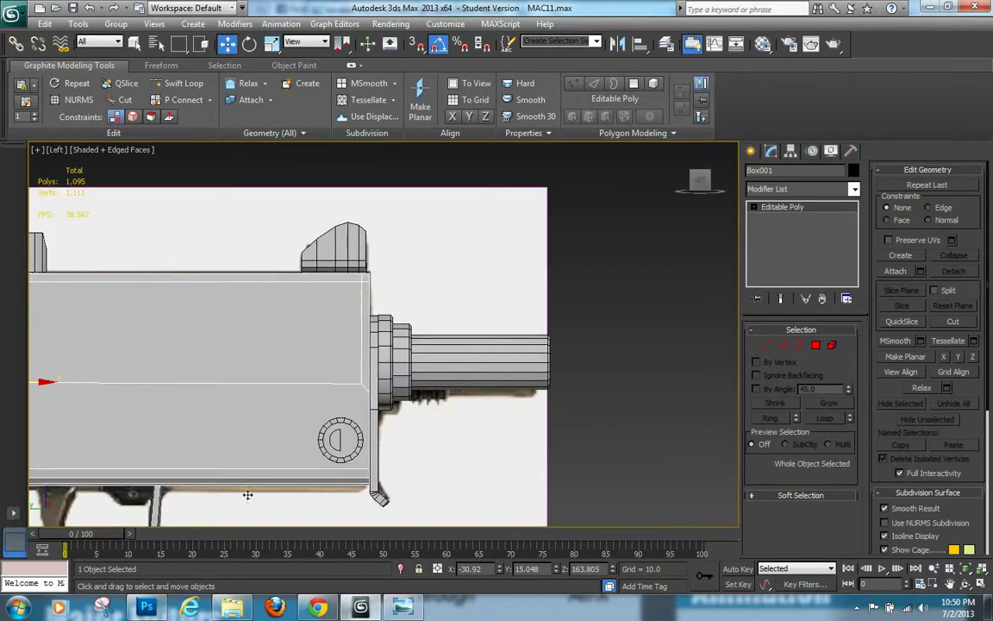
scroll(267, 379, down, 3)
click(386, 401)
scroll(401, 422, up, 2)
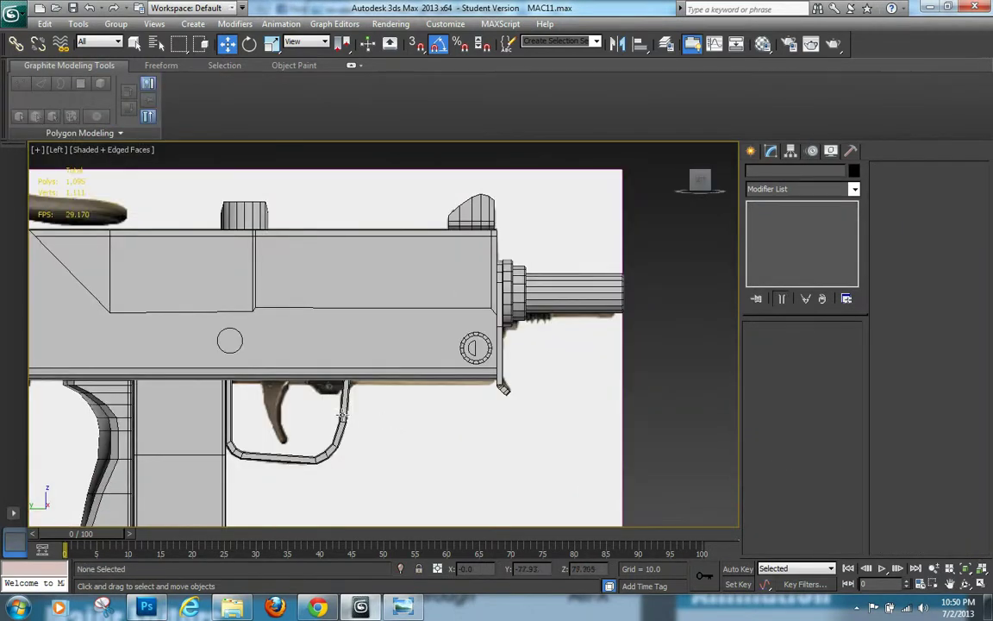
scroll(268, 403, down, 5)
scroll(422, 416, up, 4)
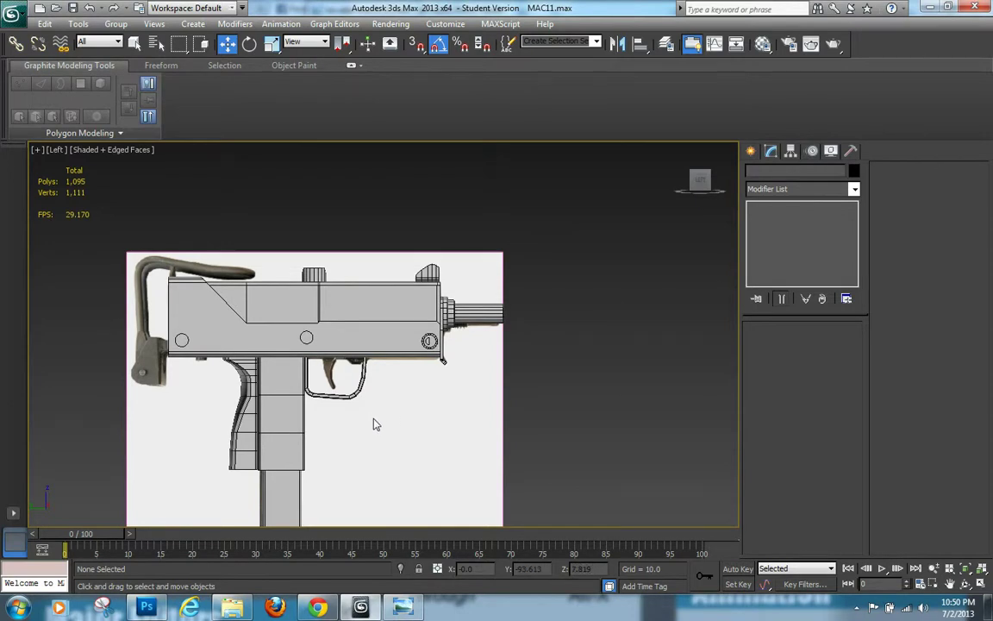
click(750, 150)
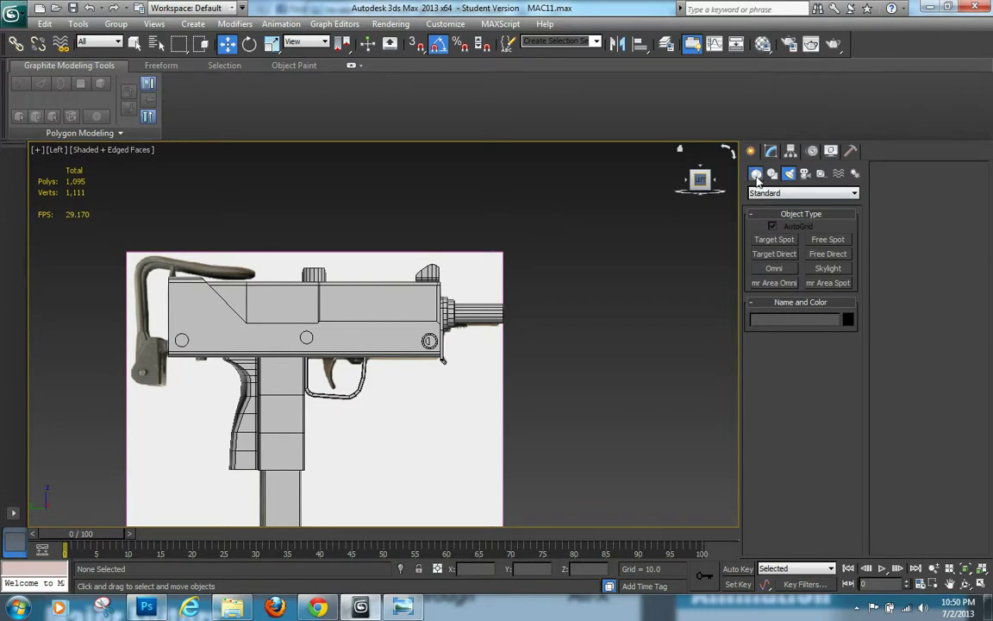
click(759, 173)
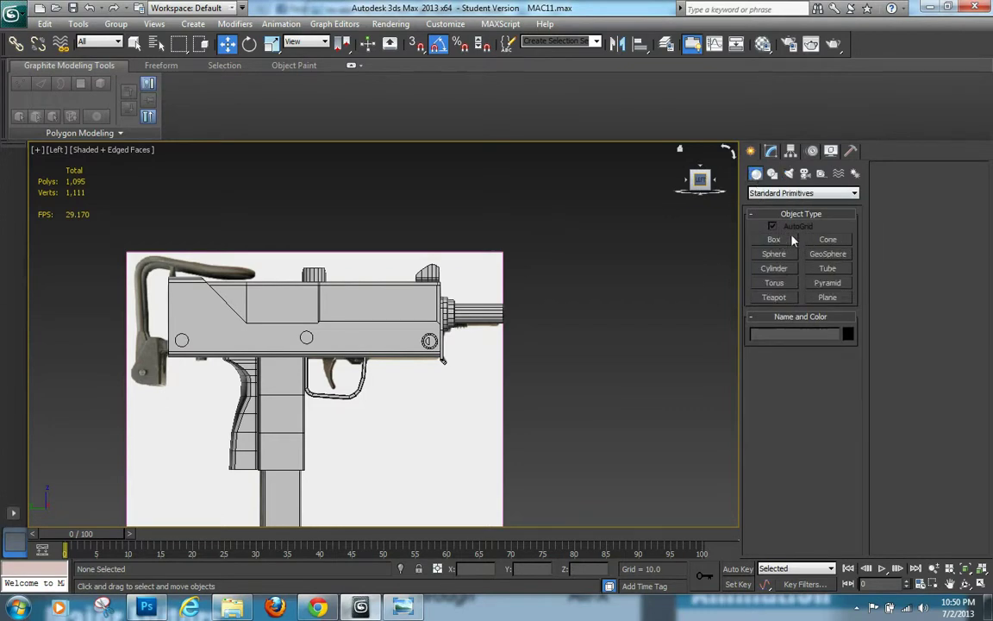
click(775, 239)
scroll(362, 376, up, 3)
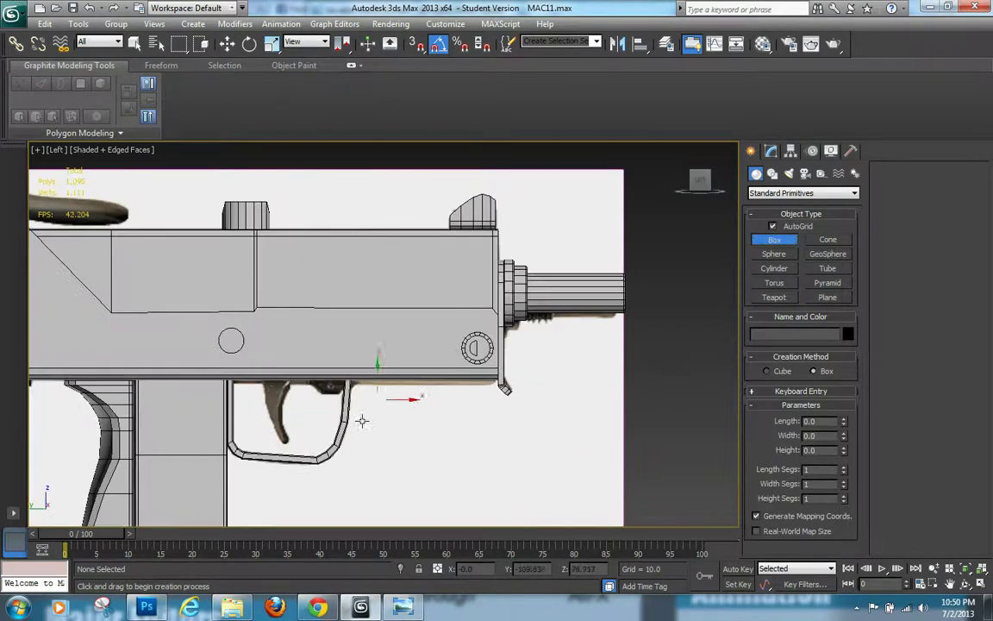
drag(266, 394, 297, 447)
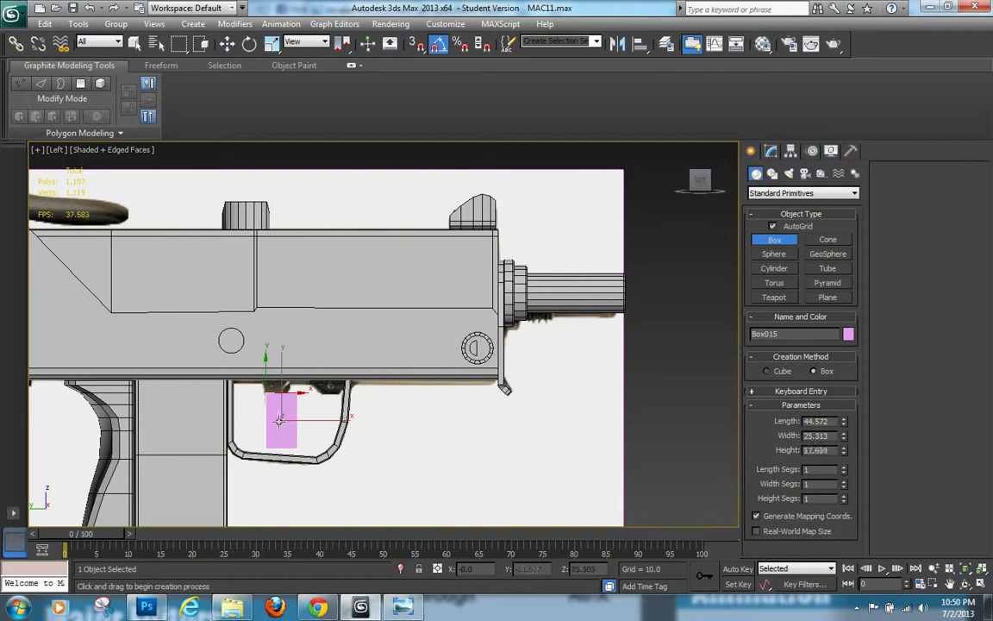
click(277, 406)
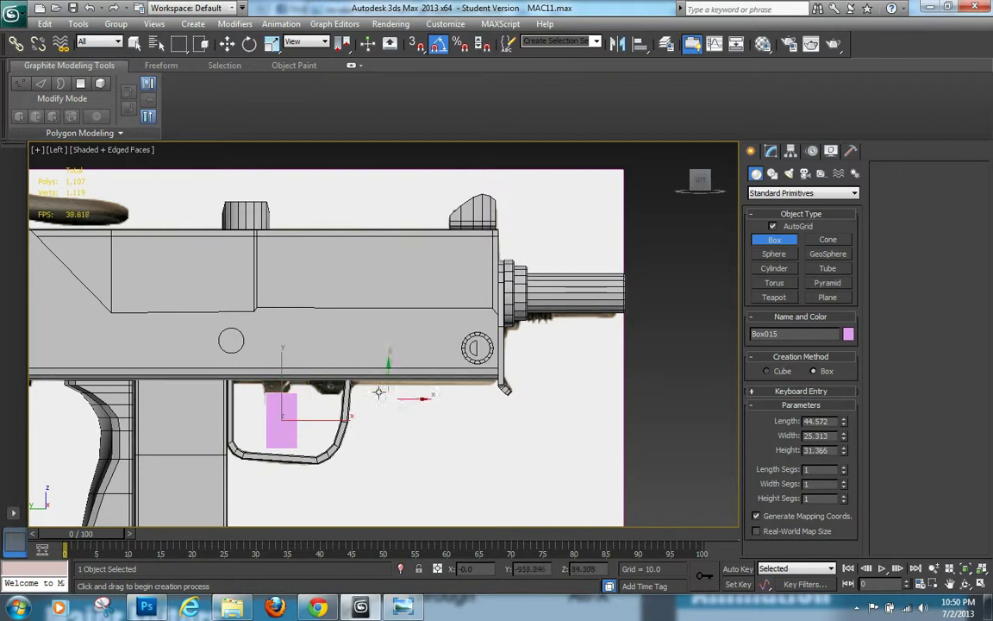
- Move the trigger box along X to about -73.2 so it sits inside the trigger guard
key(p)
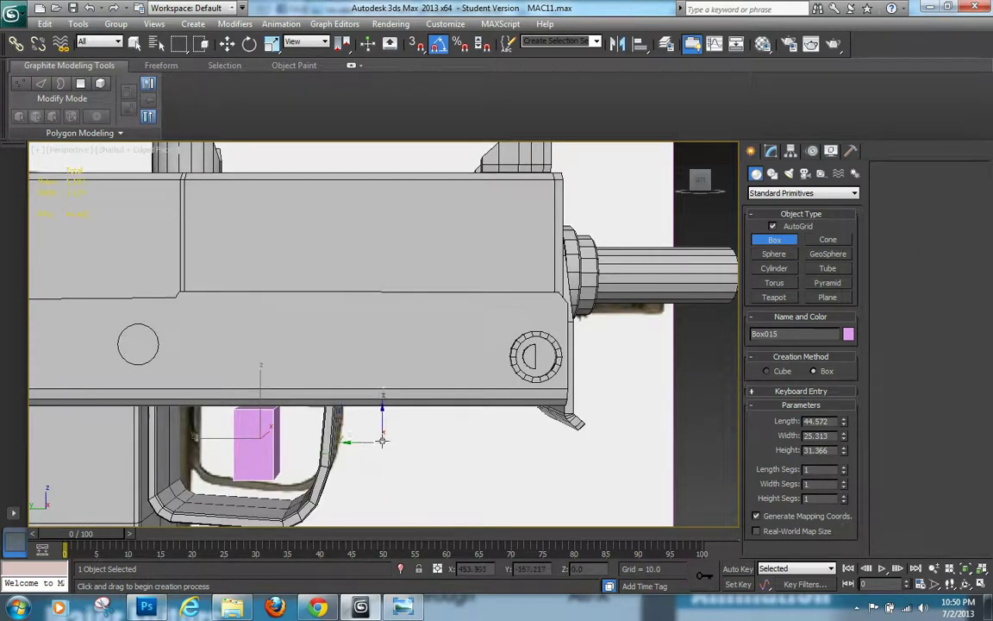
alt+middle_drag(345, 383, 353, 391)
key(l)
key(w)
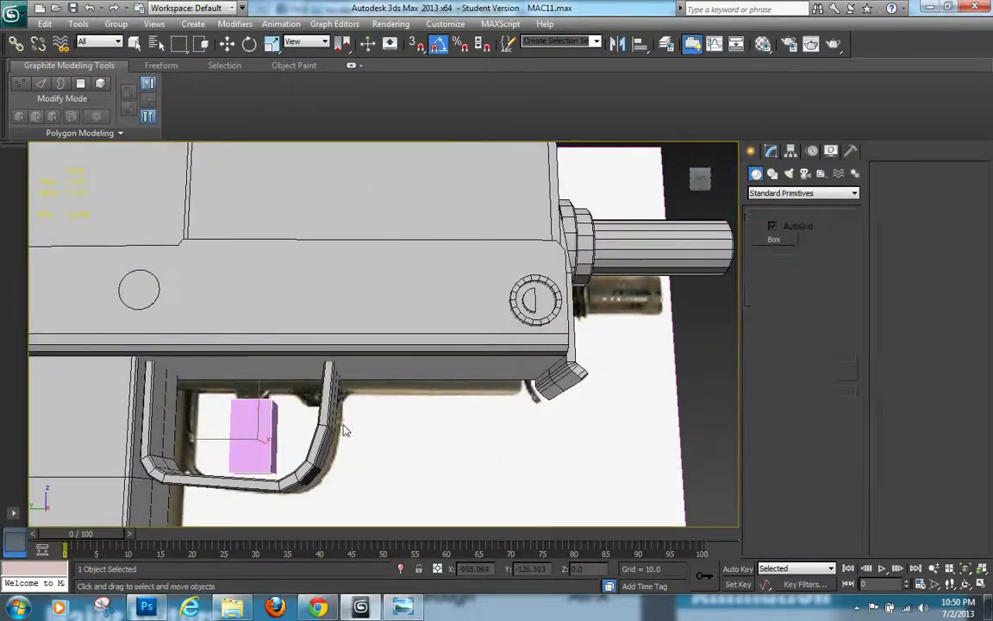
key(p)
alt+middle_drag(317, 423, 322, 445)
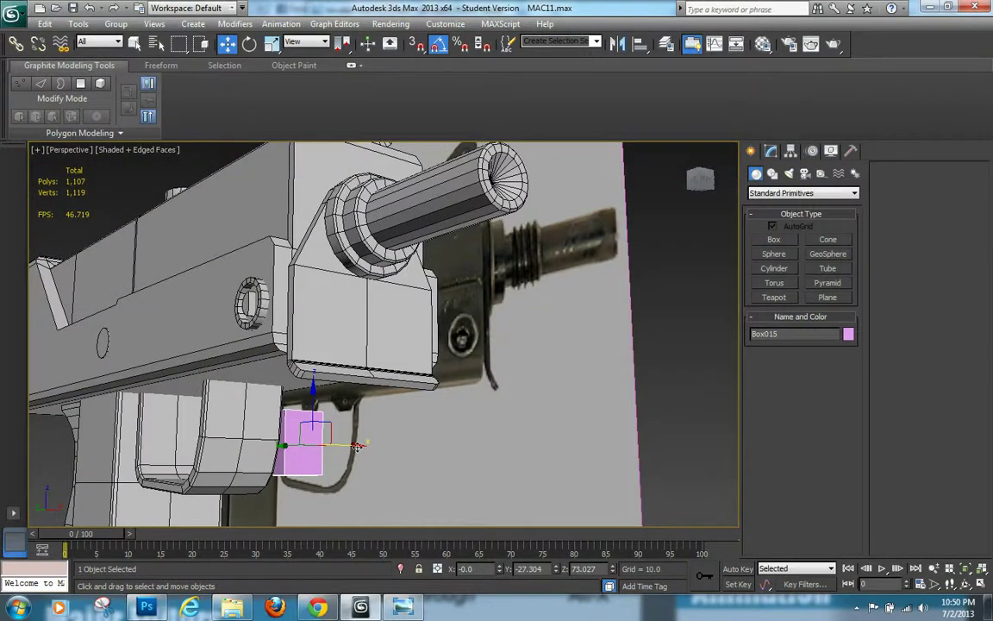
drag(323, 446, 258, 445)
alt+middle_drag(302, 445, 387, 450)
- Reduce the trigger box to length 30.755, width 17.972 and height 21.329, and return to the left view
click(771, 150)
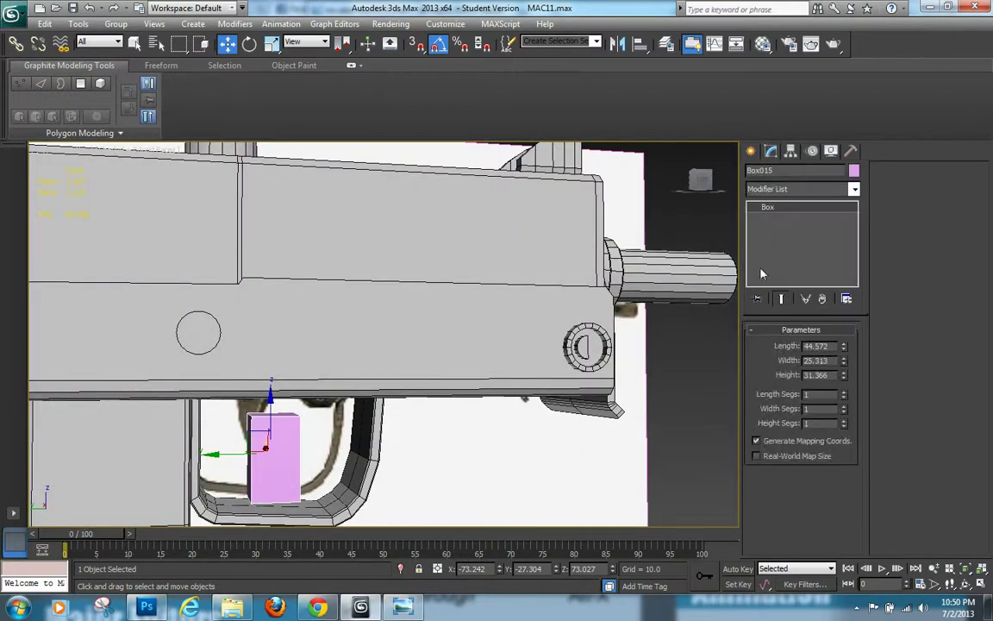
drag(847, 347, 852, 394)
alt+middle_drag(354, 382, 293, 362)
key(l)
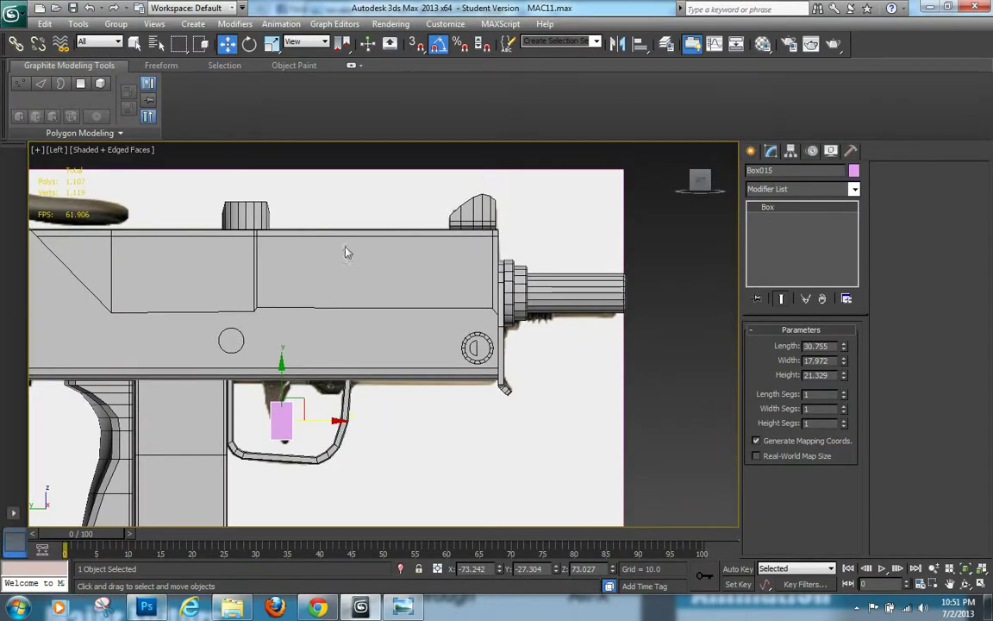
scroll(376, 332, down, 3)
scroll(376, 332, up, 3)
scroll(477, 411, up, 2)
middle_drag(477, 411, 464, 380)
scroll(455, 386, down, 2)
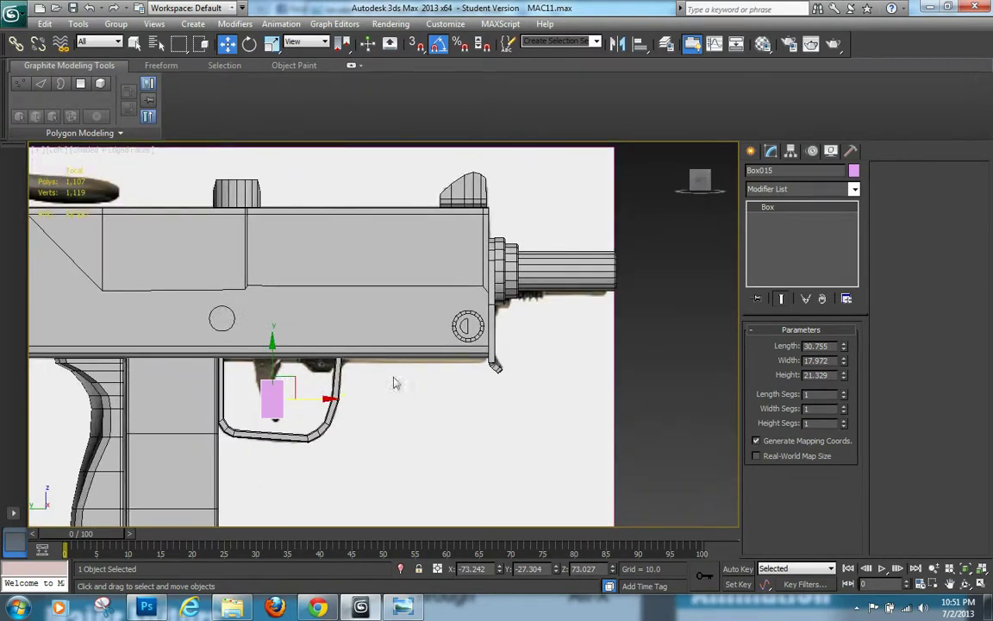
scroll(395, 381, down, 2)
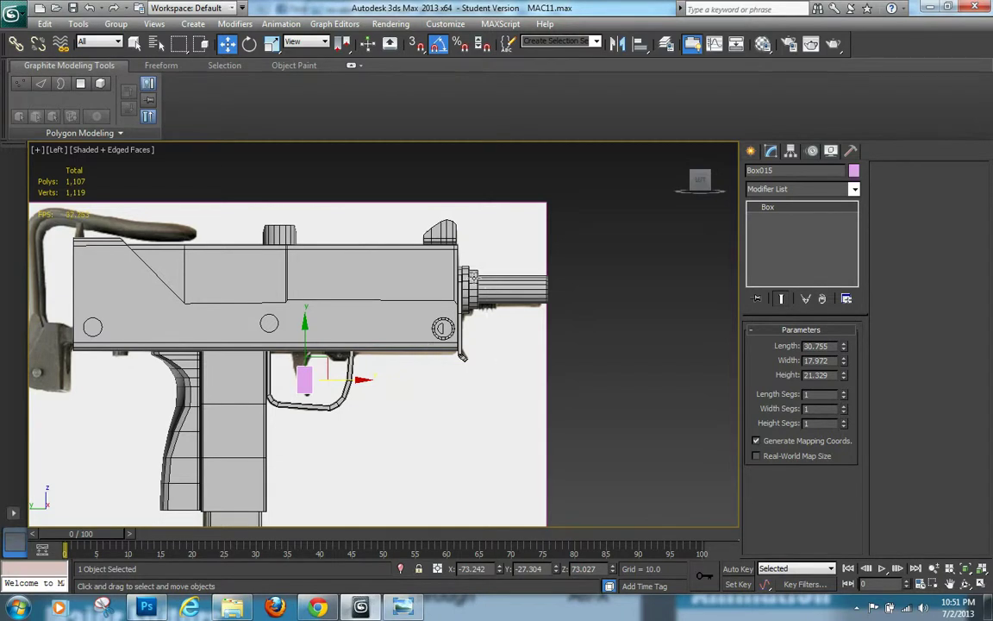
- Lower the barrel slightly to Z 172.473 so it lines up with the reference image
click(468, 276)
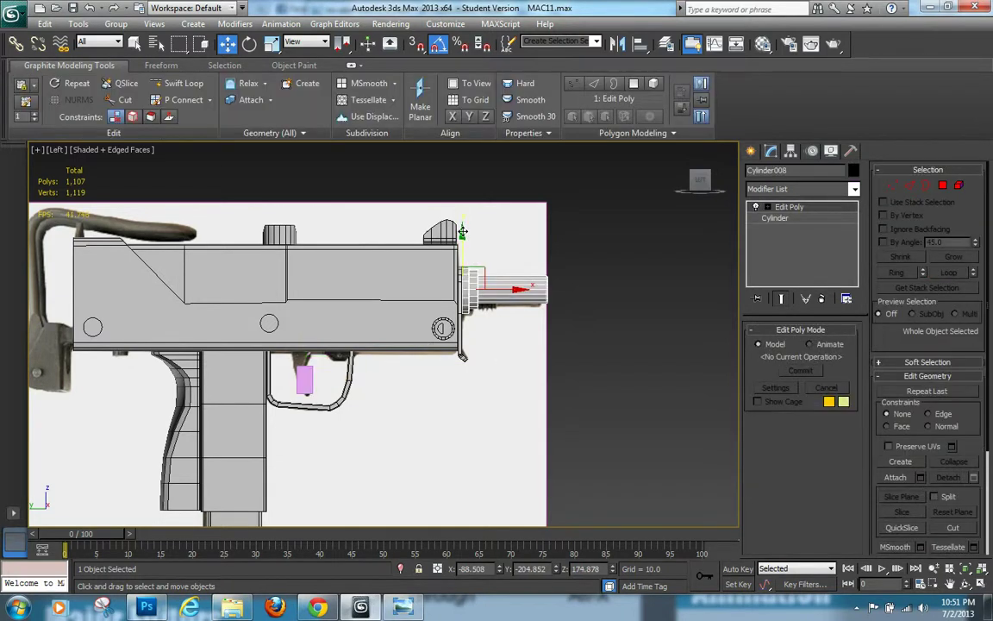
drag(462, 231, 462, 233)
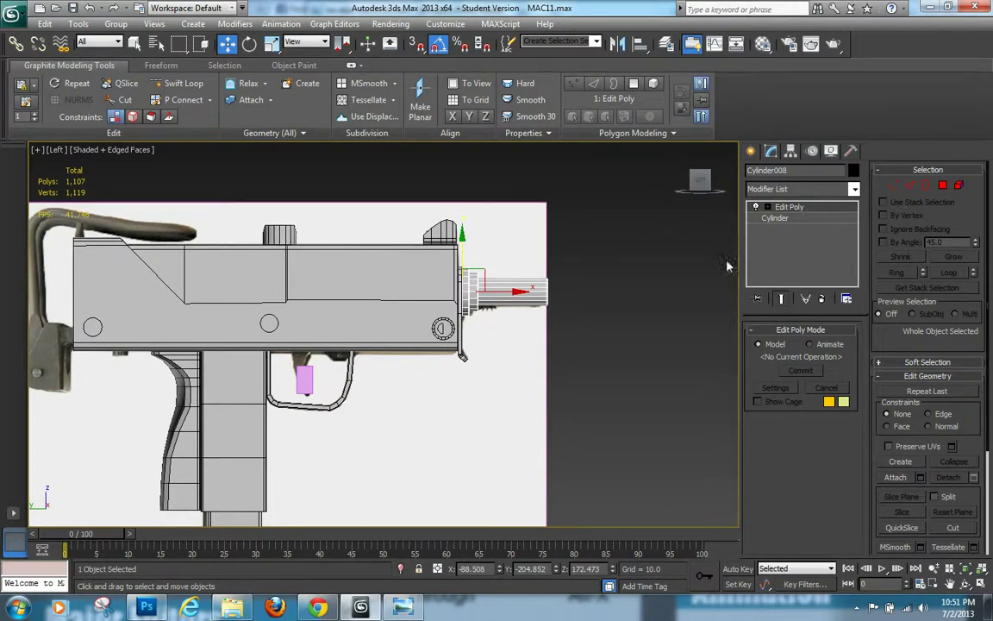
- Apply an Edit Poly modifier to the trigger box
click(301, 385)
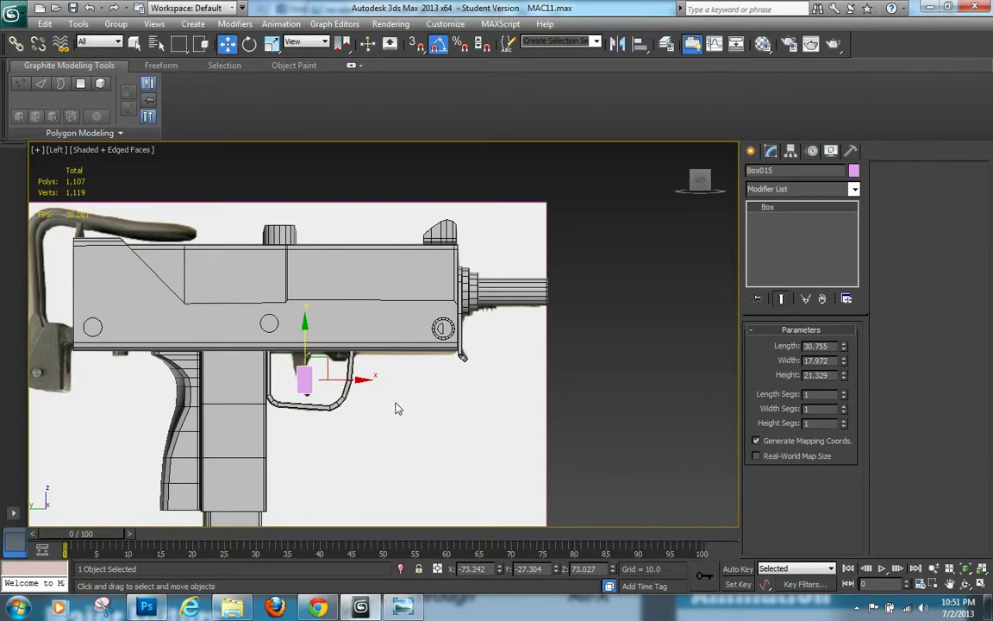
scroll(397, 404, down, 3)
scroll(397, 401, up, 6)
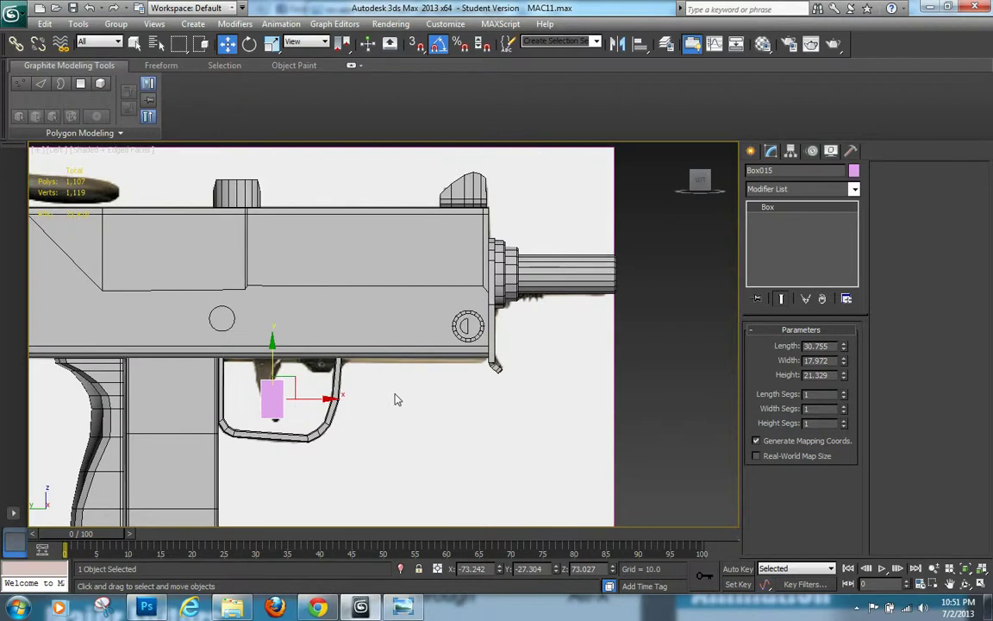
click(853, 190)
click(778, 559)
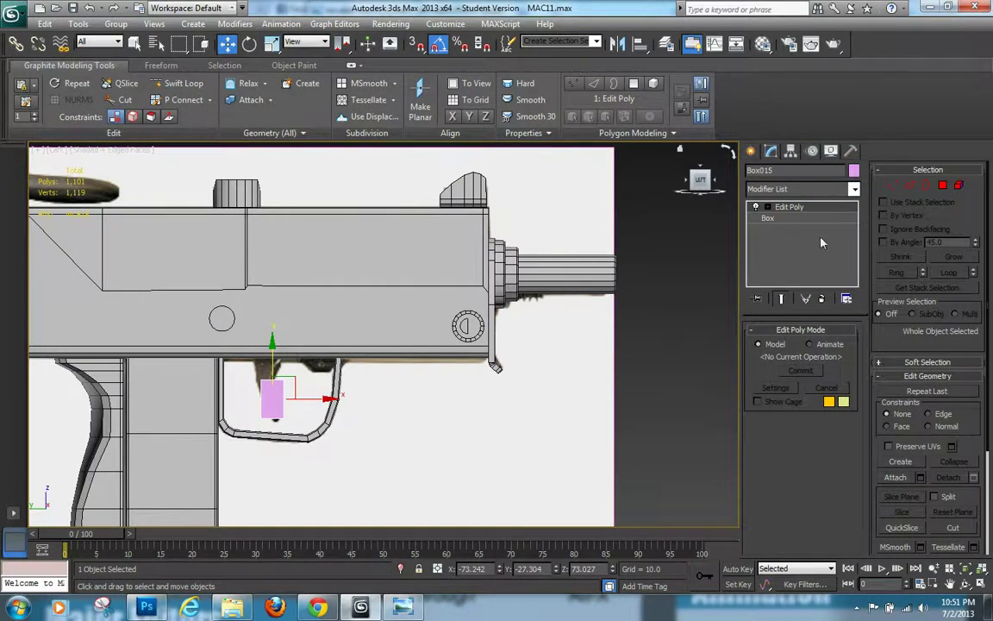
- Set the trigger box's wireframe colour to black and assign it the gray material used on the gun
click(853, 170)
click(601, 334)
click(566, 378)
key(m)
drag(611, 305, 274, 405)
click(810, 159)
- Move the box's upper and lower vertices up so it covers only the trigger's upper section beneath the receiver
scroll(674, 248, up, 5)
middle_drag(447, 352, 404, 389)
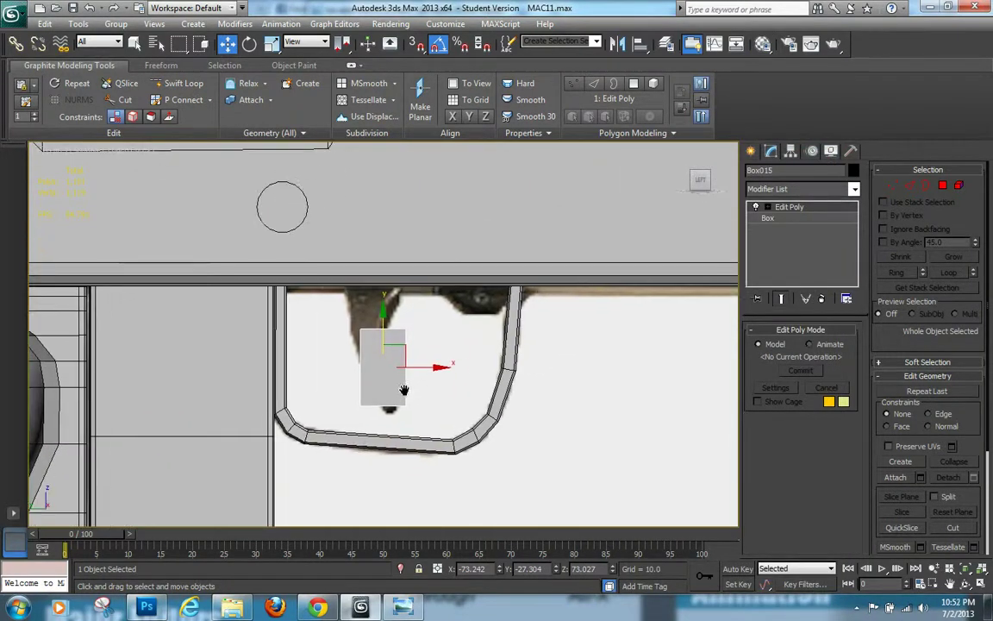
click(893, 184)
drag(339, 311, 398, 275)
drag(341, 366, 461, 423)
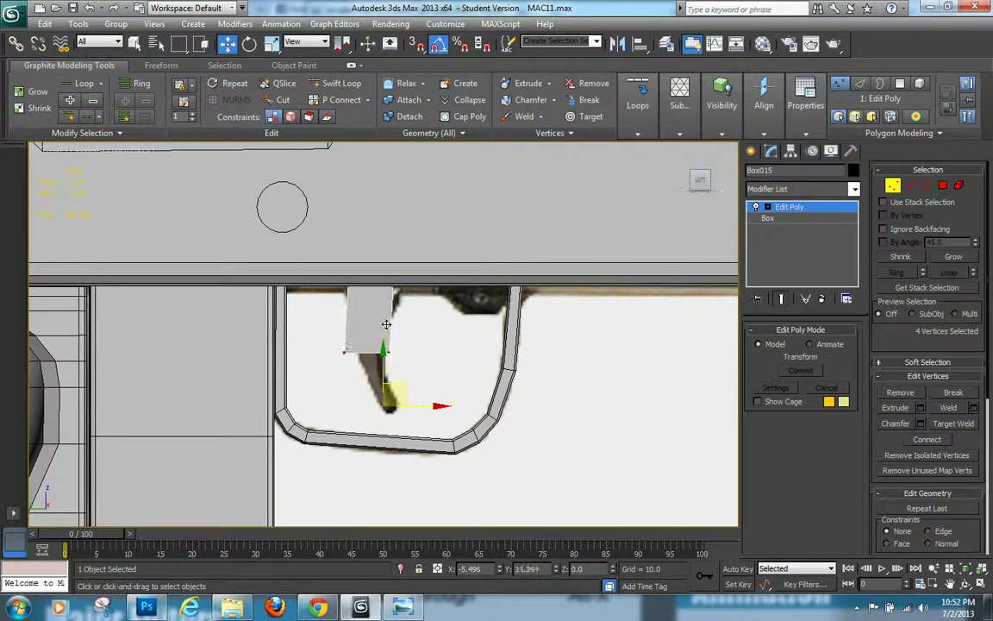
drag(399, 386, 393, 297)
scroll(392, 298, up, 3)
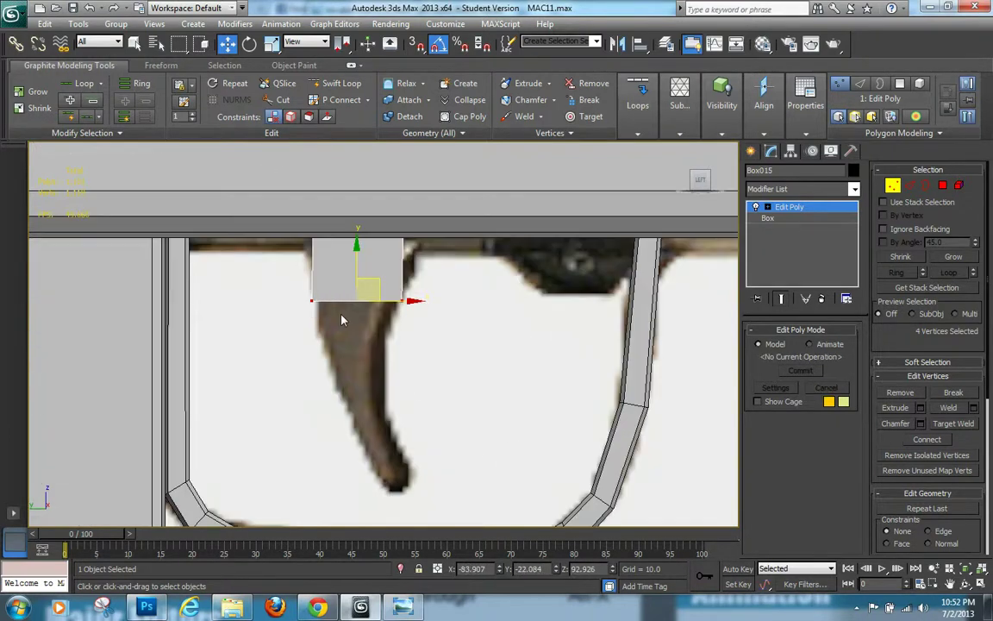
- Adjust the block's corner vertices to follow the tapering outline of the trigger's root in the reference
drag(350, 331, 351, 331)
mouse_move(326, 279)
mouse_down()
mouse_move(361, 259)
mouse_move(326, 271)
mouse_move(333, 266)
mouse_up()
drag(421, 281, 371, 317)
drag(422, 280, 359, 257)
drag(425, 217, 454, 217)
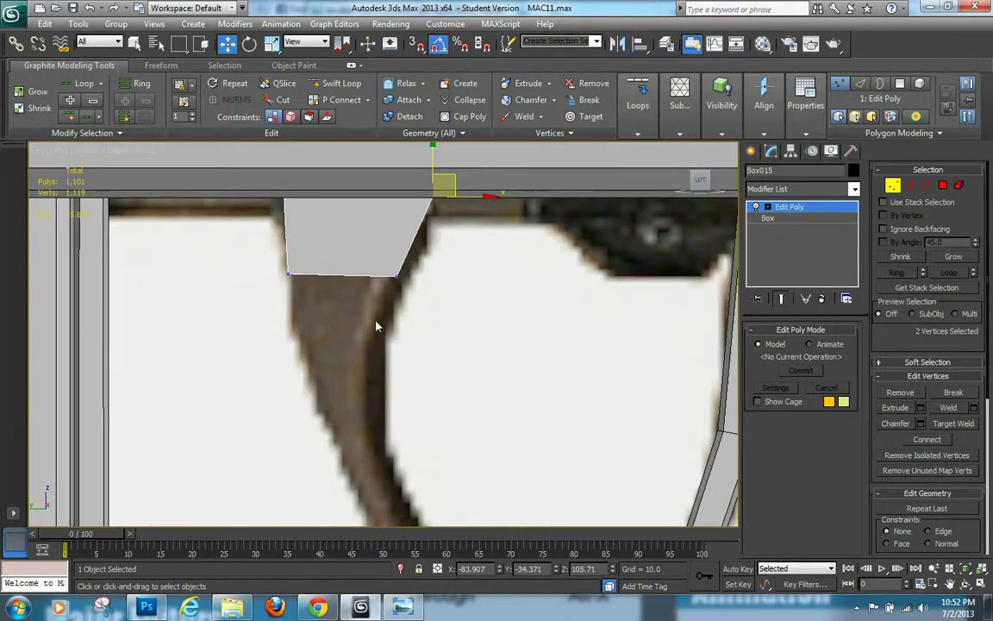
- Delete the bottom polygon of the trigger block, working in the perspective view
key(p)
scroll(362, 368, down, 5)
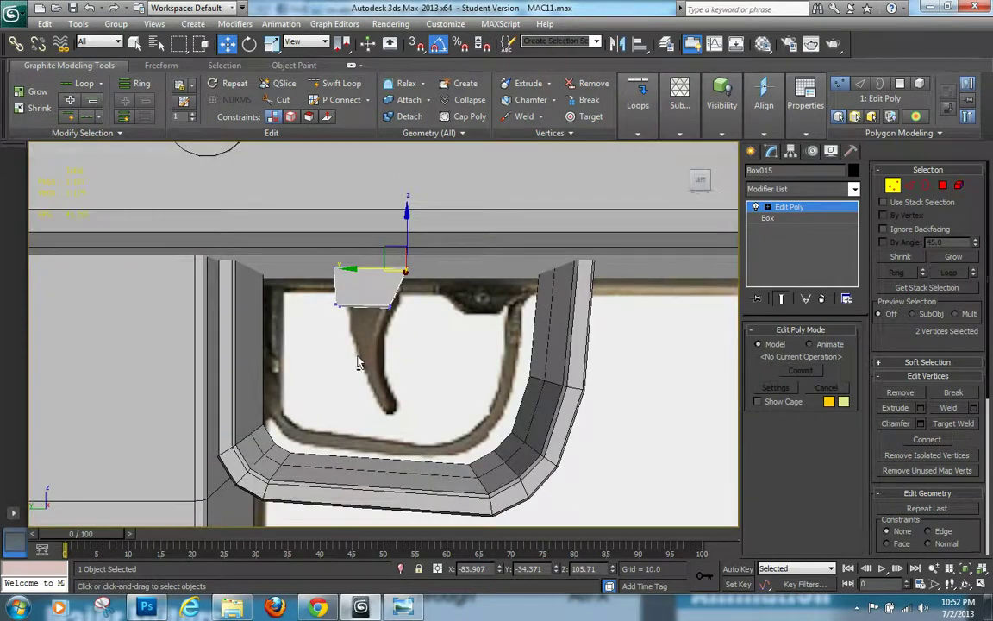
alt+middle_drag(357, 362, 337, 328)
key(4)
click(281, 193)
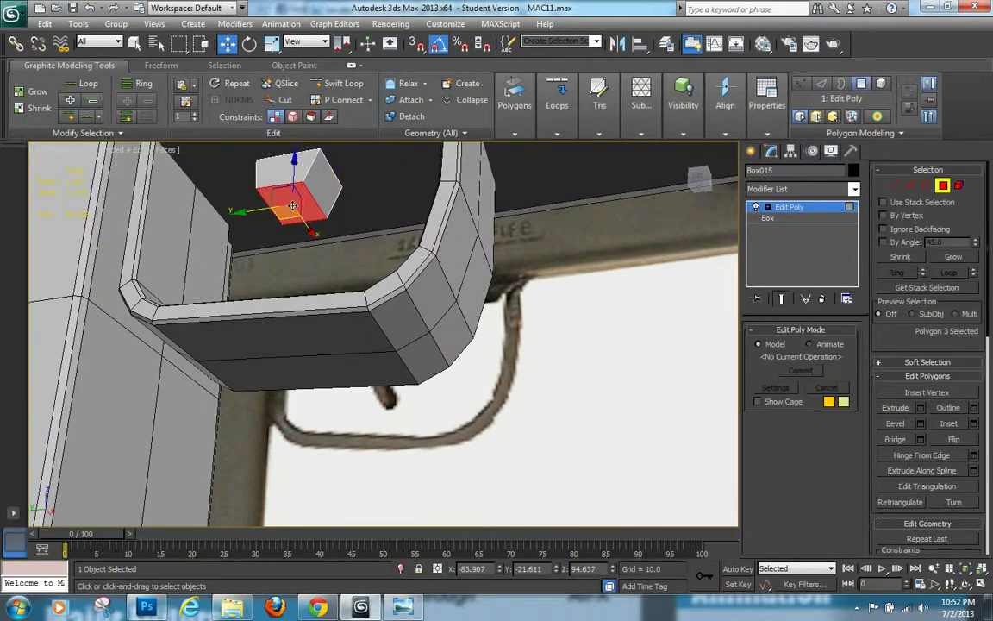
click(44, 23)
click(67, 106)
- Extend the open bottom border of the trigger block downward by one segment in the left view
key(l)
scroll(342, 203, down, 3)
key(3)
drag(303, 298, 485, 362)
shift+drag(357, 255, 358, 309)
- Move the new segment's lower front and rear vertices onto the trigger outline in the reference
key(1)
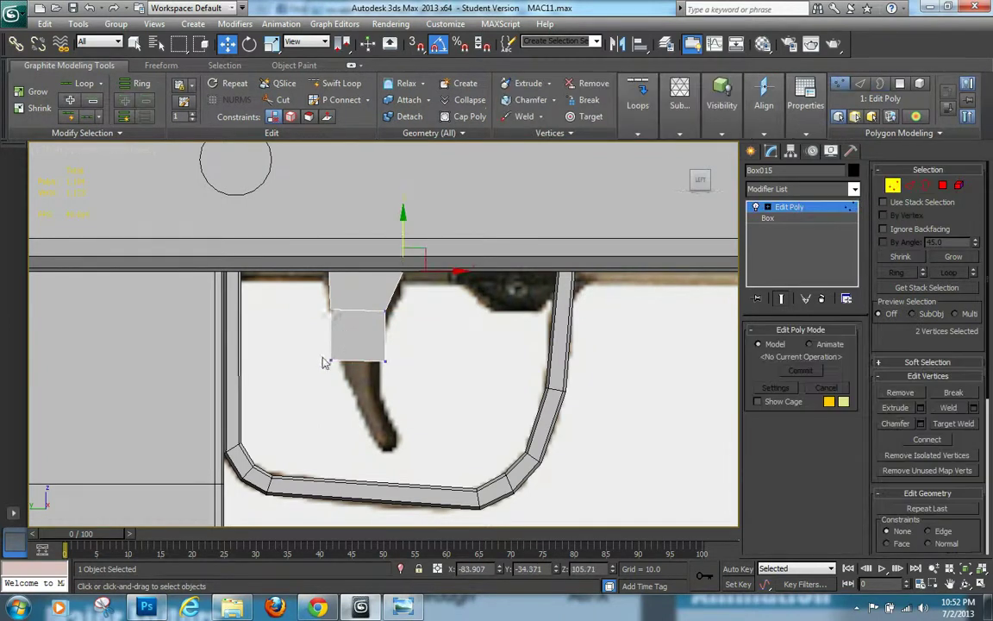
drag(322, 354, 350, 380)
drag(351, 340, 352, 329)
drag(407, 349, 375, 375)
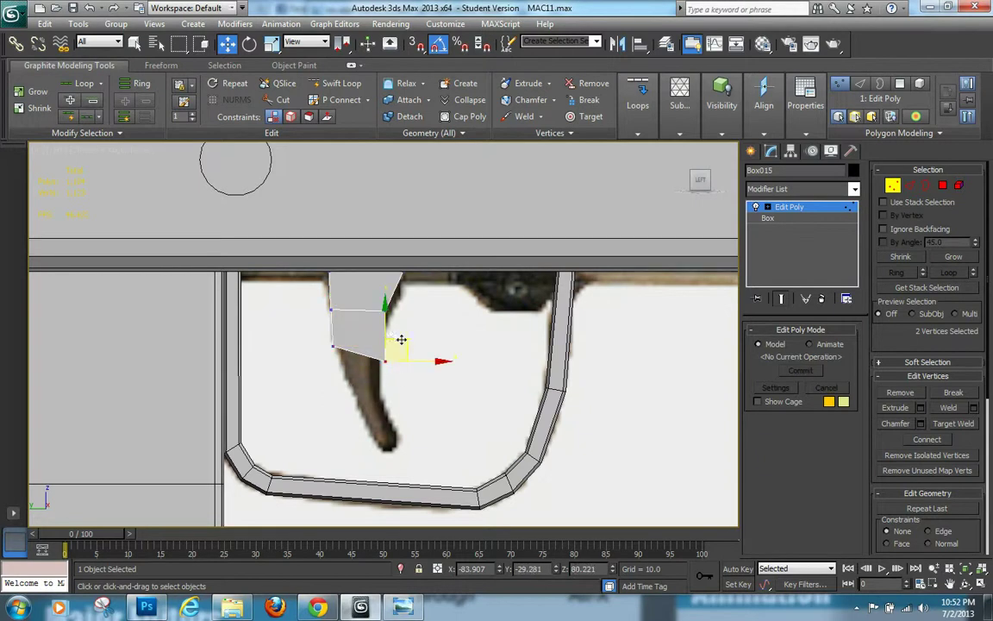
mouse_move(401, 339)
mouse_down()
mouse_move(383, 323)
mouse_move(393, 329)
mouse_up()
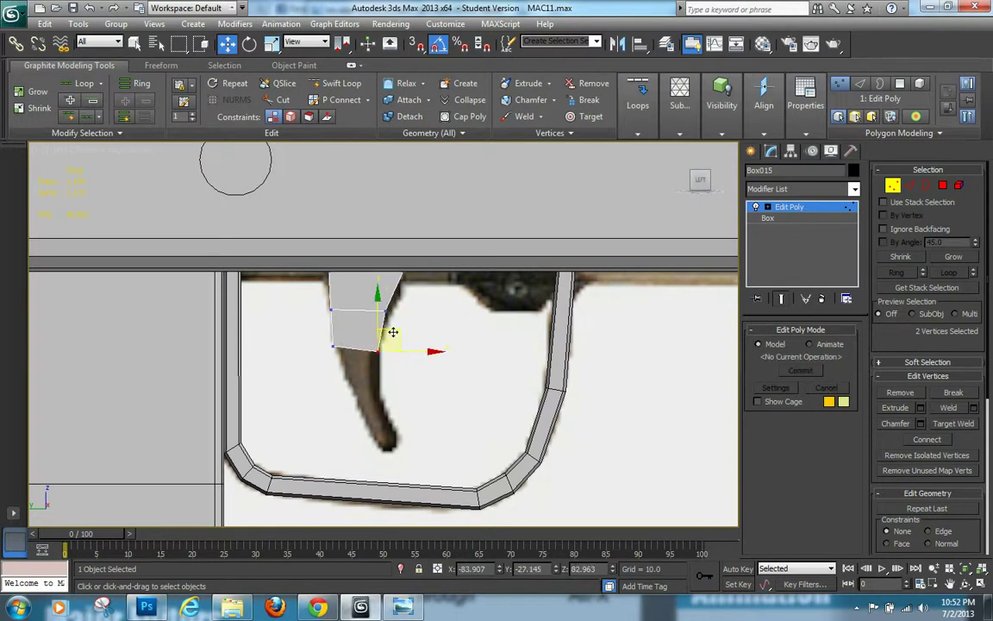
- Extend the trigger's open border by two more segments down along the curve of the reference
key(3)
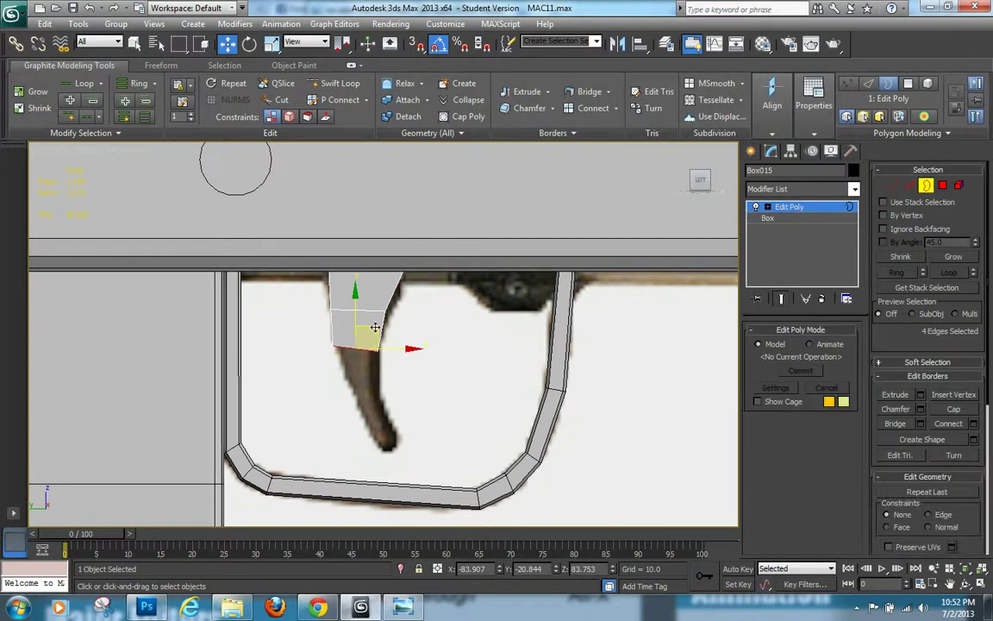
shift+drag(375, 327, 402, 371)
key(1)
key(3)
drag(378, 372, 409, 403)
key(1)
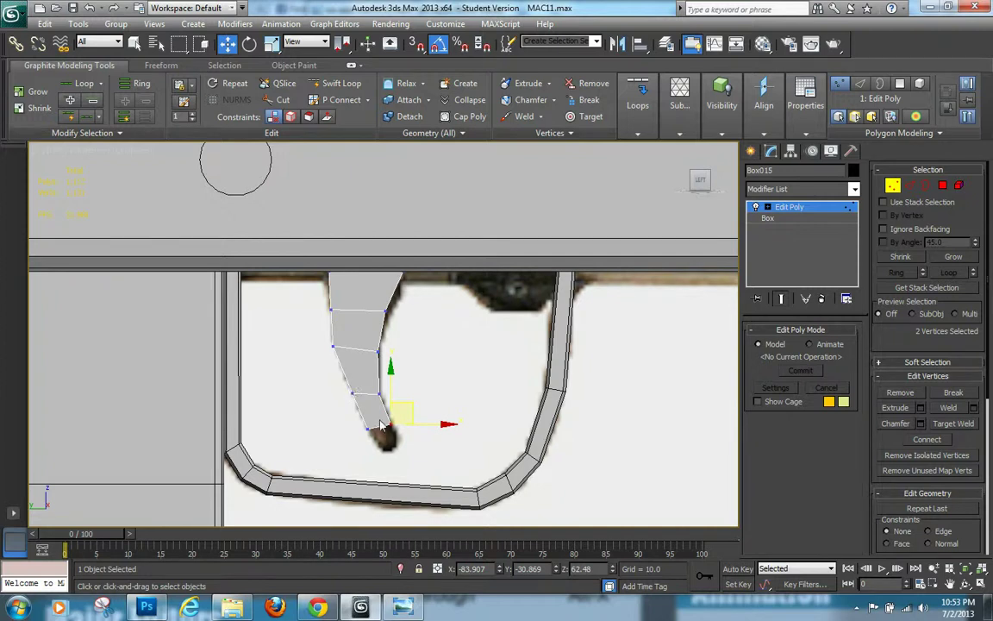
- Fine-tune the vertex pairs along the trigger's front and rear edges to match the reference outline
drag(369, 404, 368, 405)
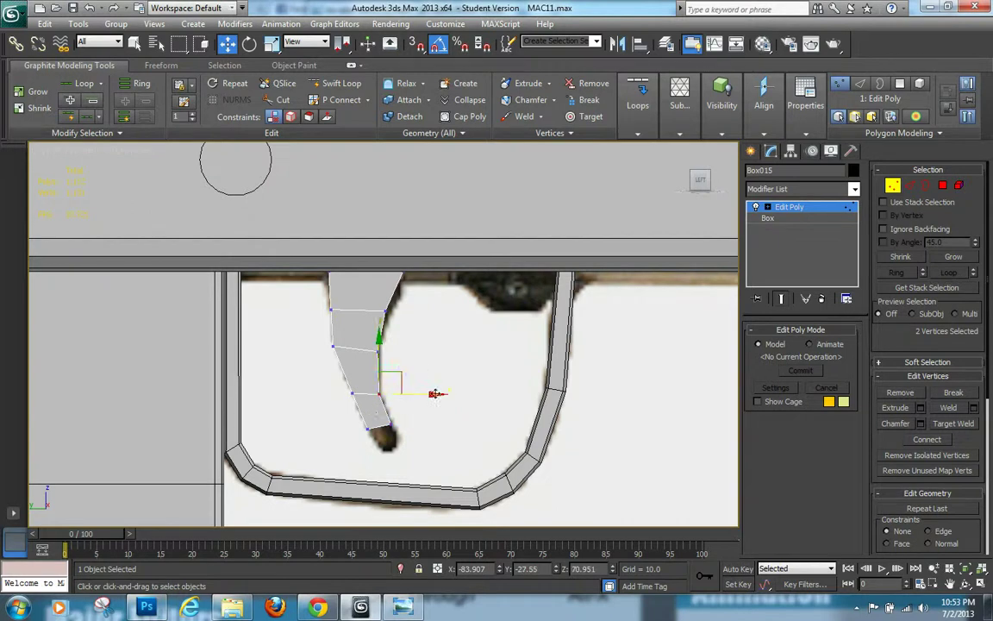
drag(435, 393, 436, 395)
drag(382, 444, 386, 447)
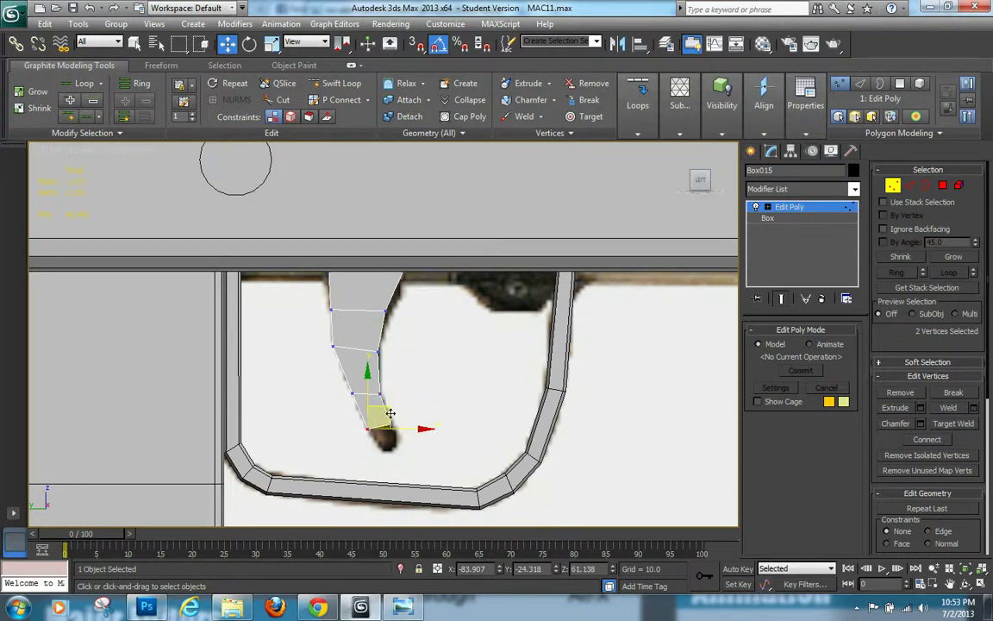
drag(390, 409, 386, 405)
drag(336, 382, 366, 370)
drag(413, 343, 360, 367)
drag(397, 333, 438, 250)
click(329, 274)
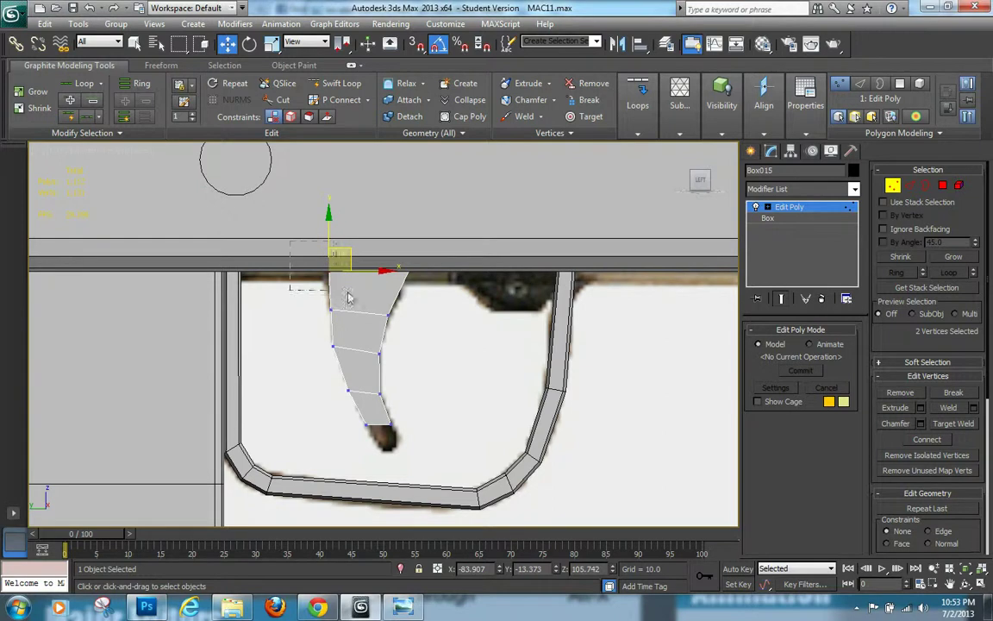
drag(325, 250, 346, 249)
- Extend the open border by a final segment to the trigger's tip and fit its vertices to the reference
key(3)
click(390, 420)
shift+drag(390, 420, 410, 450)
key(1)
scroll(389, 419, up, 3)
drag(333, 468, 421, 432)
- Cap the open border at the trigger's lower tip and activate Swift Loop
scroll(414, 424, down, 6)
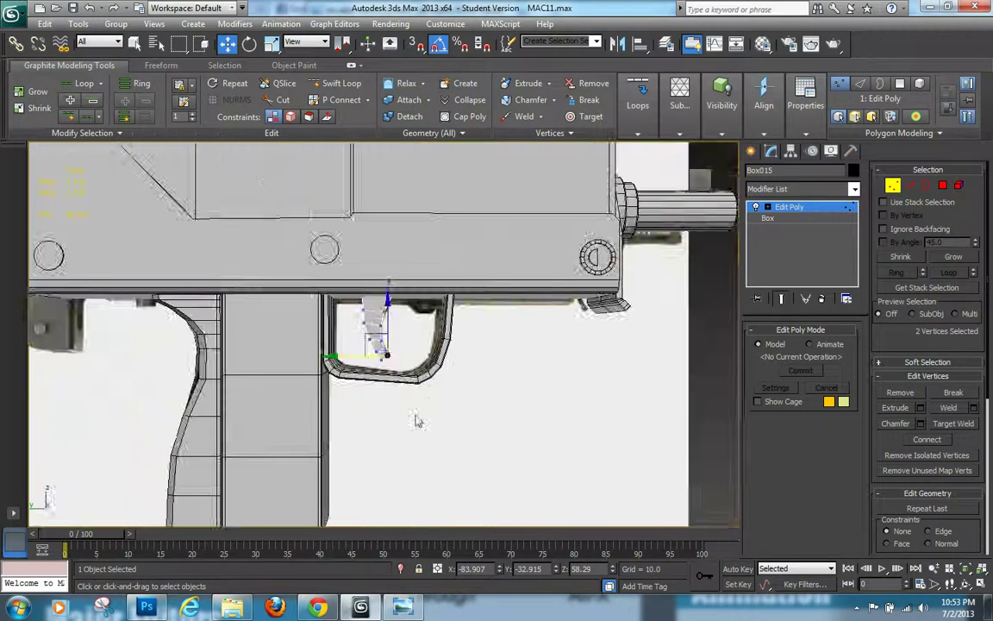
mouse_move(420, 420)
alt+middle_down()
mouse_move(397, 411)
mouse_move(411, 412)
alt+middle_up()
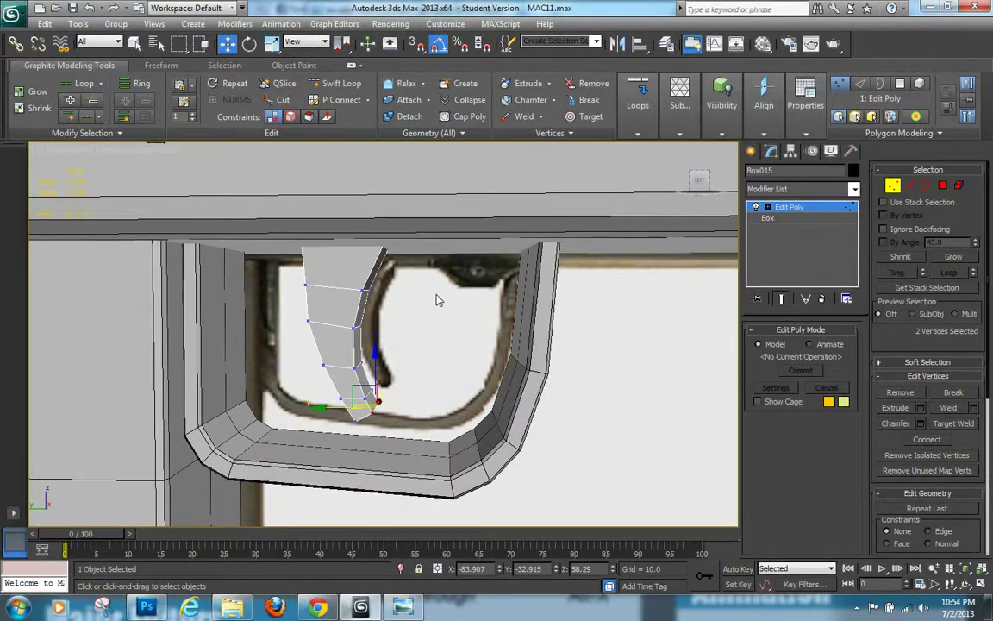
key(3)
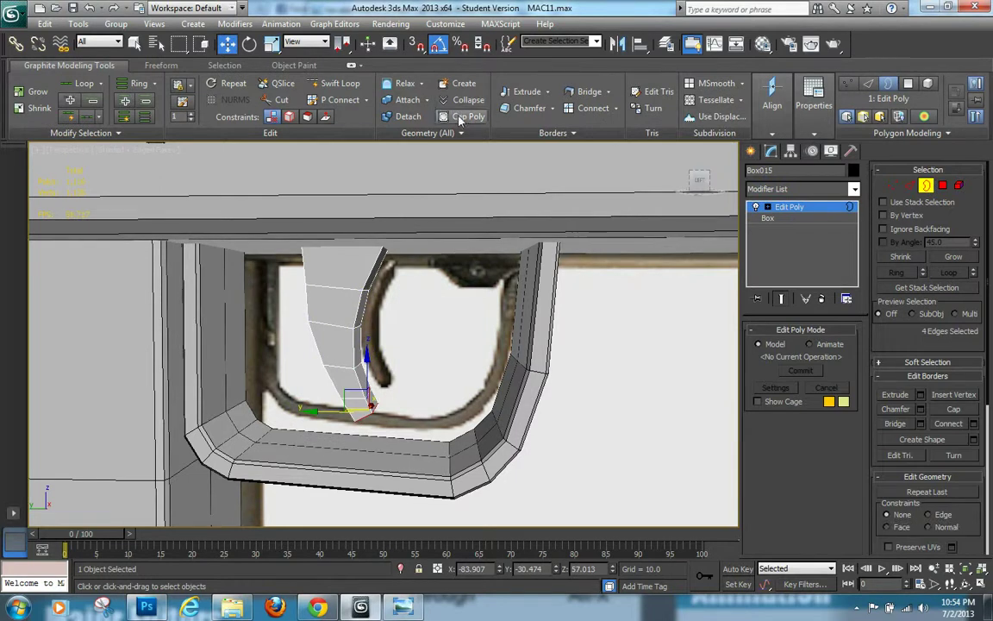
click(336, 83)
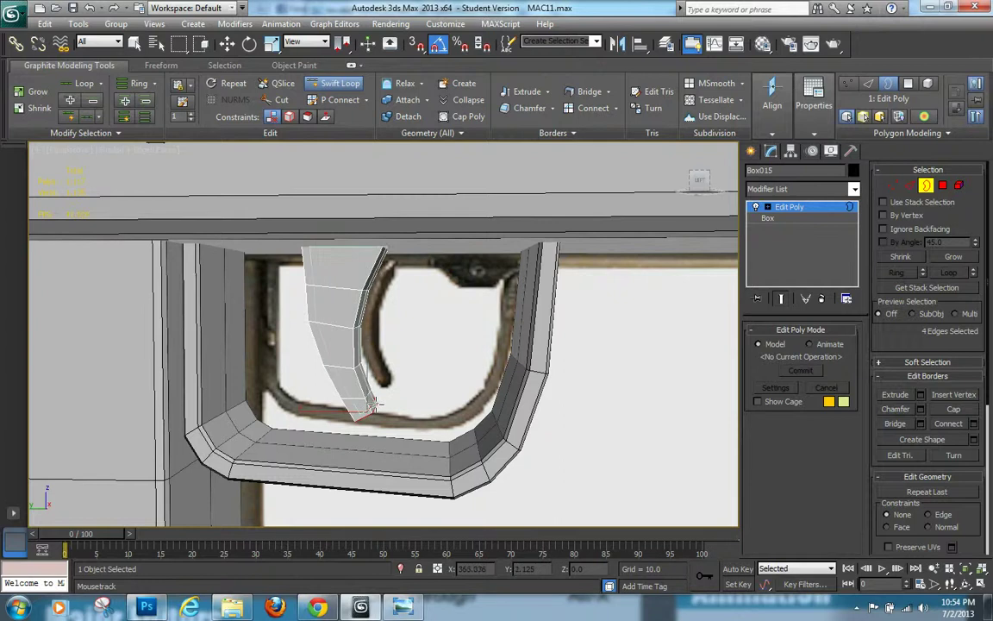
alt+middle_drag(405, 404, 312, 389)
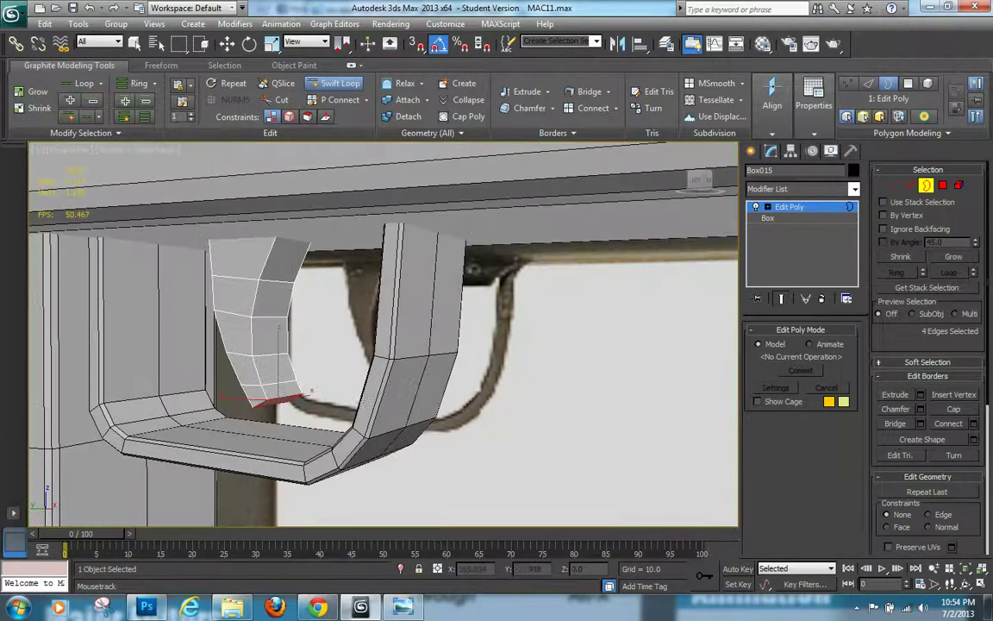
- Leave border editing and add a Symmetry modifier to the trigger with Z as the mirror axis
click(927, 186)
click(853, 188)
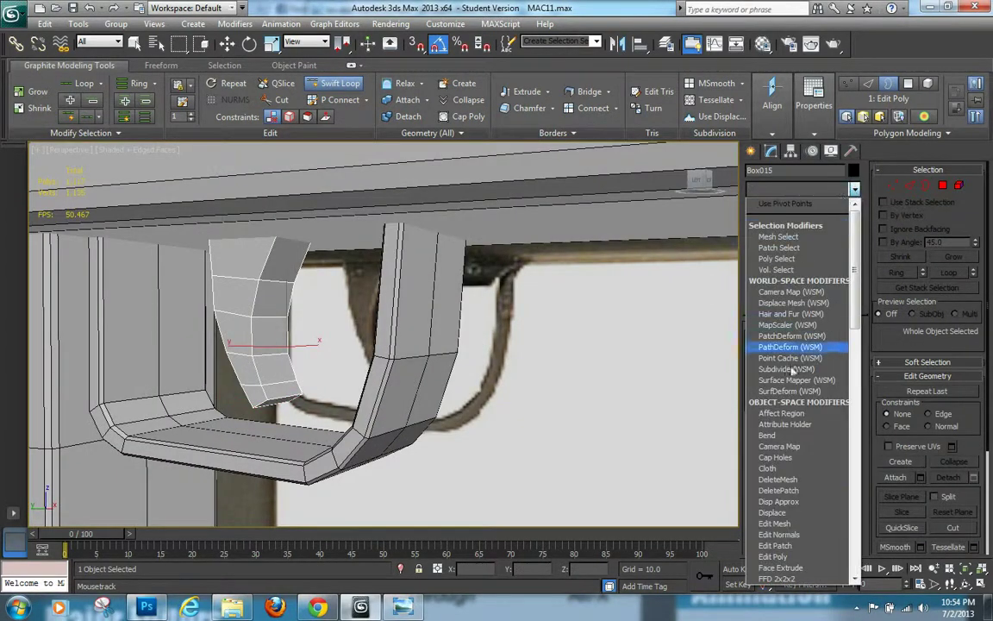
key(s)
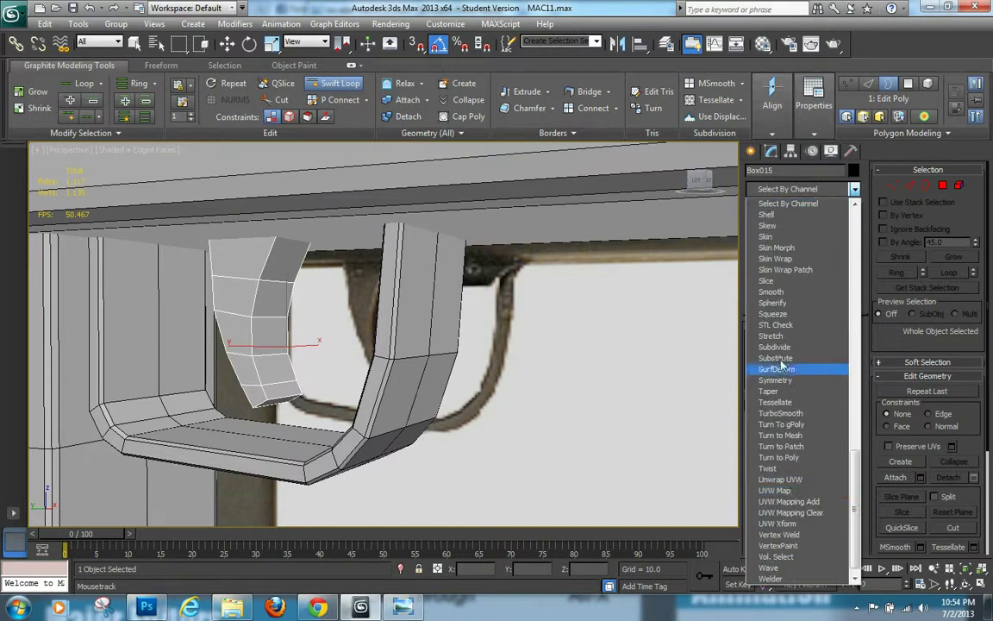
click(776, 380)
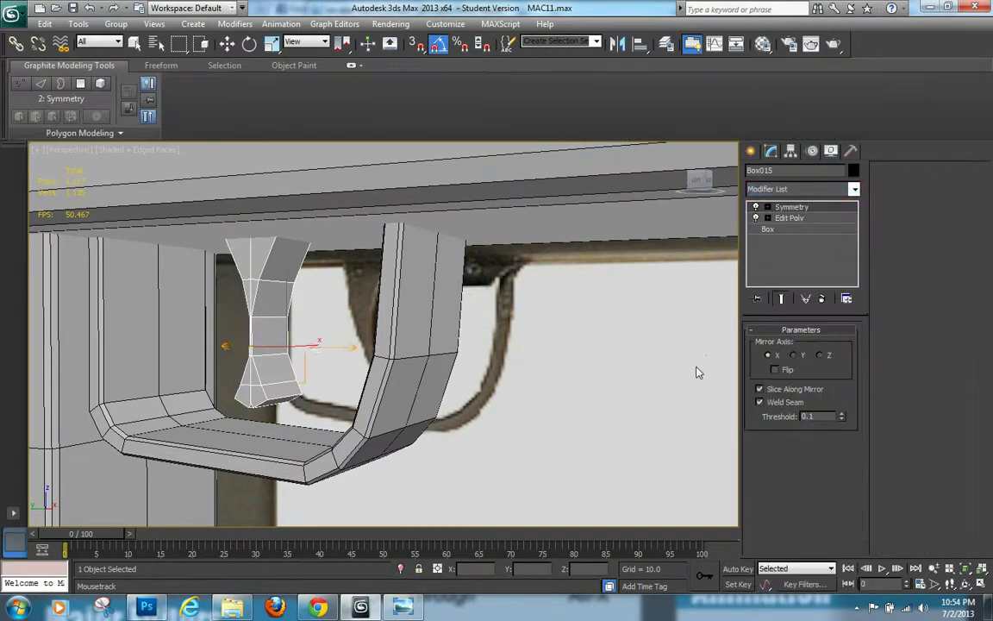
click(820, 355)
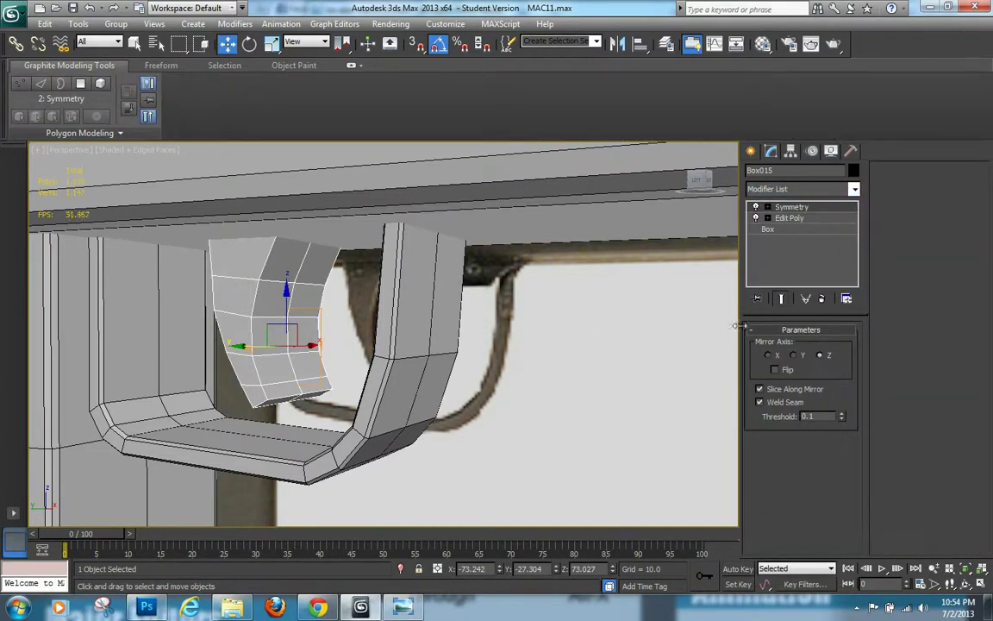
- Move the Symmetry mirror plane about 12.5 units in negative X to make the trigger narrower
click(768, 208)
click(791, 218)
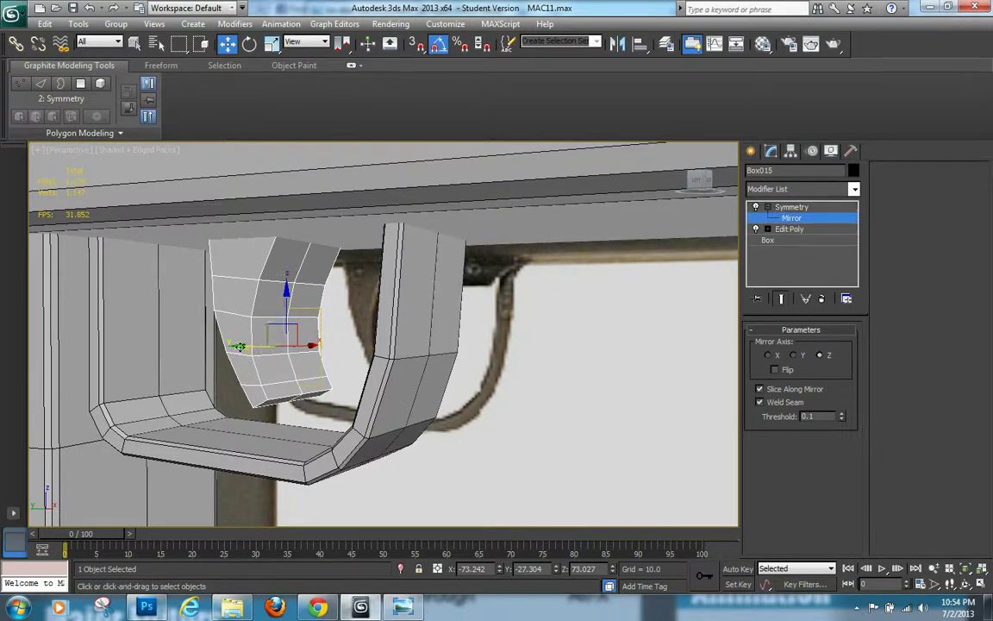
mouse_move(279, 368)
alt+middle_down()
mouse_move(284, 376)
mouse_move(271, 372)
alt+middle_up()
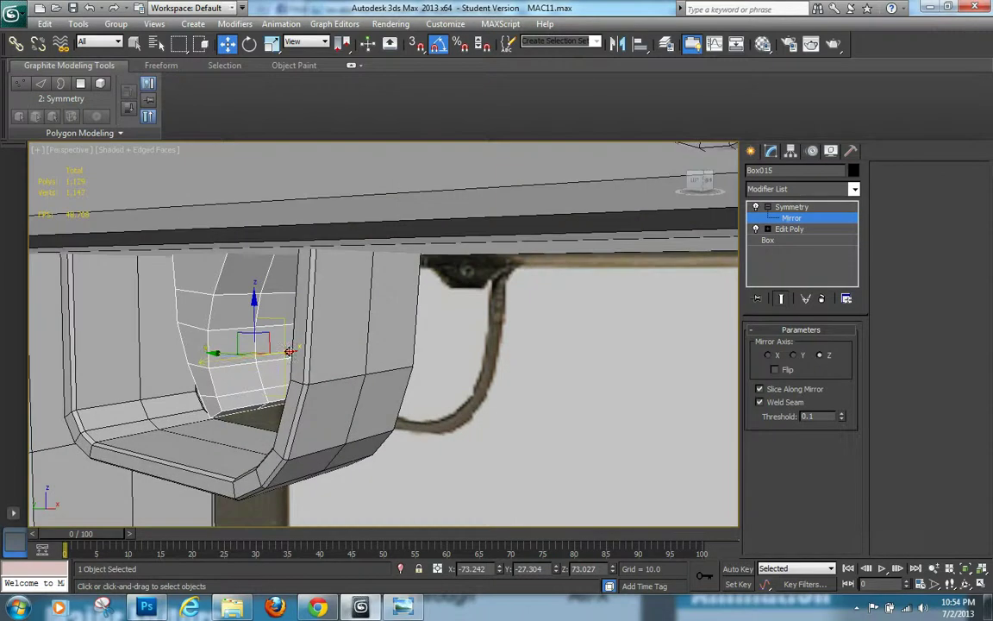
drag(288, 352, 263, 359)
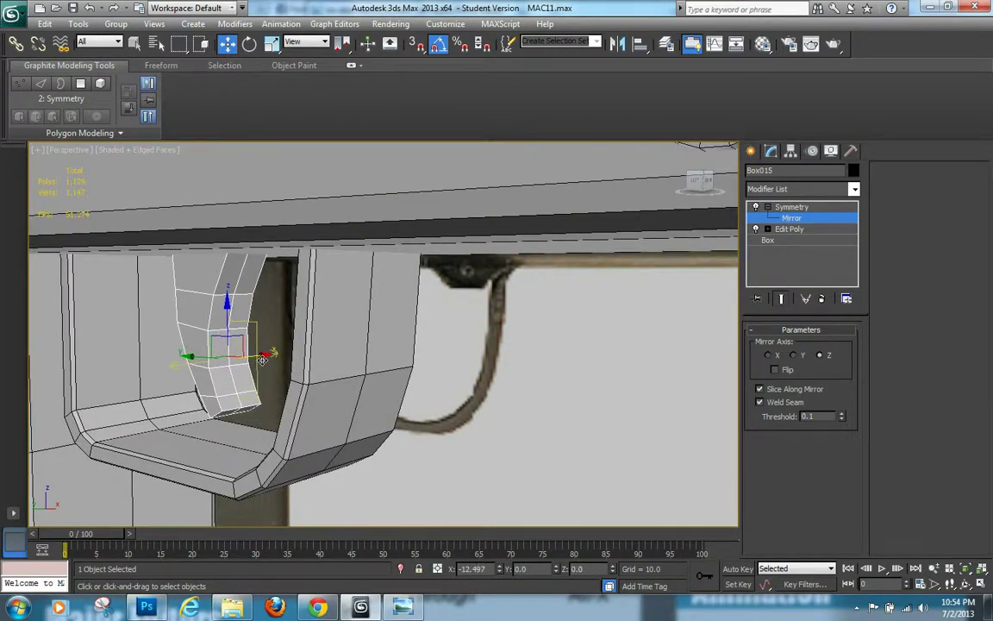
- Collapse the trigger's modifier stack into an Editable Poly
click(767, 208)
right_click(791, 210)
click(789, 211)
right_click(789, 212)
click(824, 348)
click(528, 344)
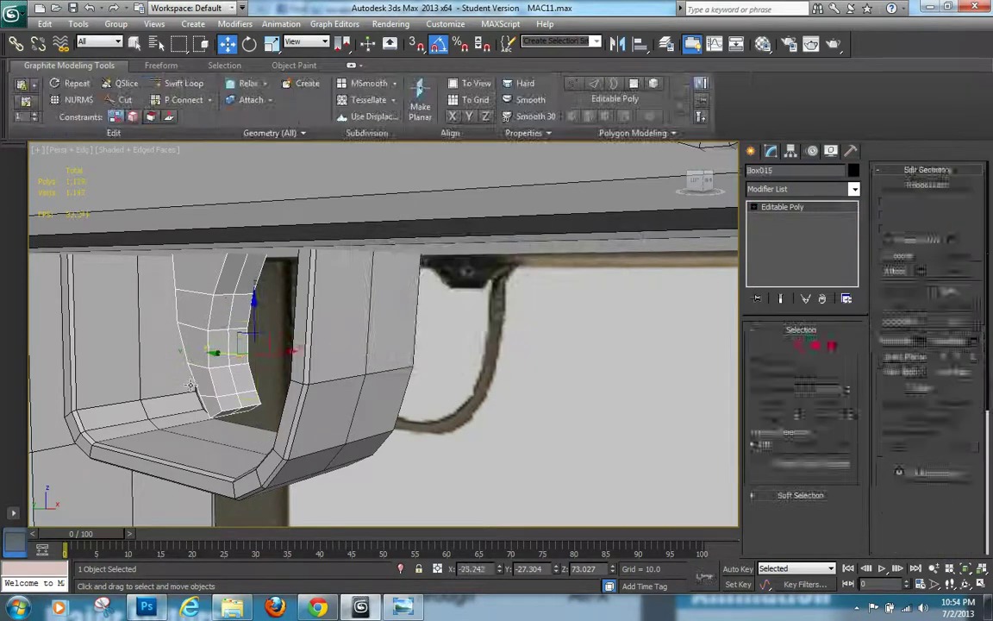
- Select the centre edges along the trigger's front face and move them about 2.7 units in negative Y
key(2)
click(241, 387)
double_click(231, 382)
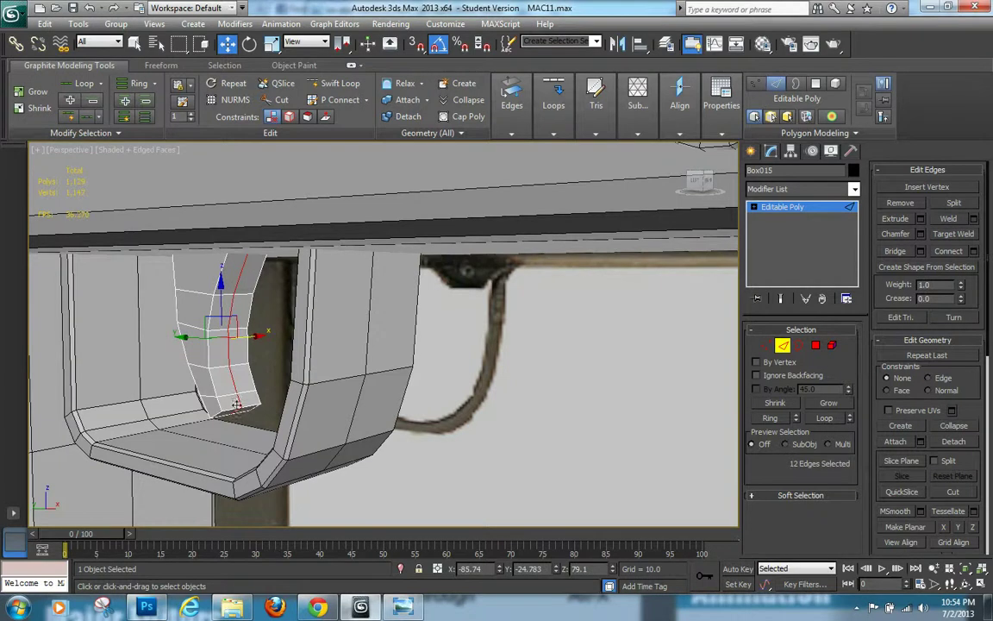
key(z)
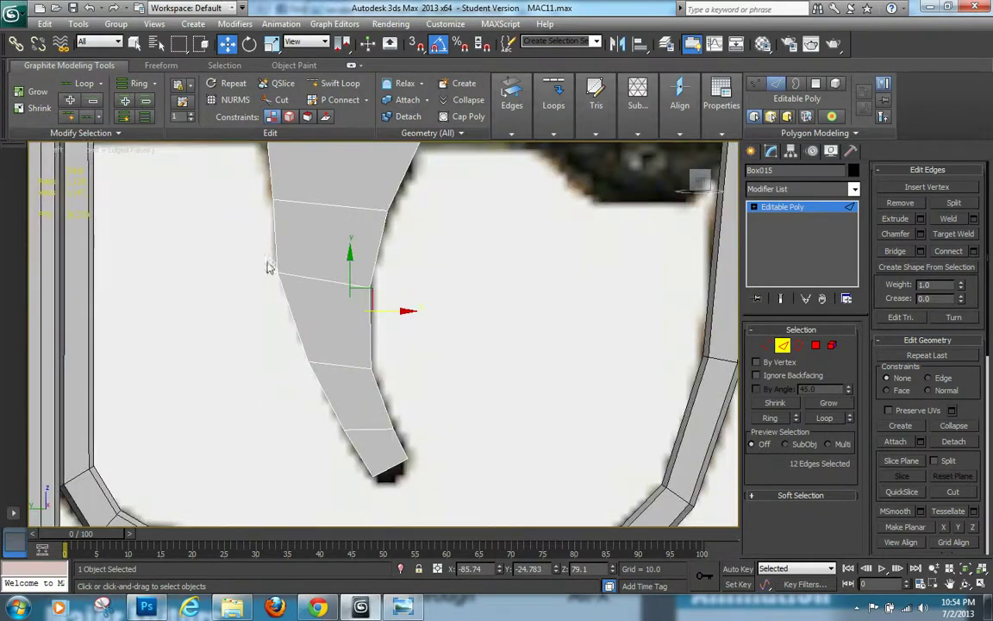
scroll(246, 234, down, 3)
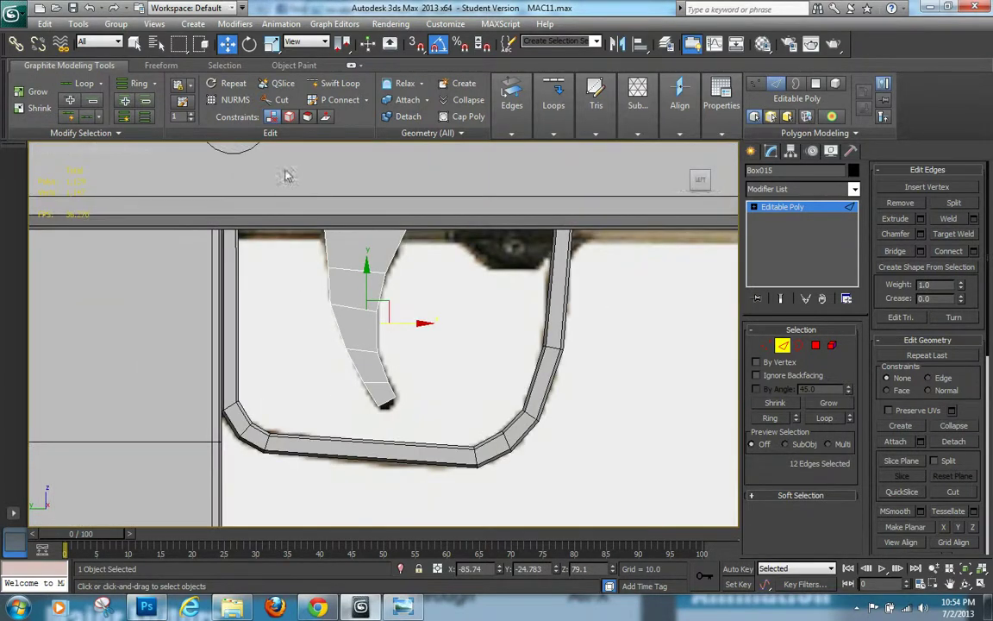
drag(242, 169, 385, 432)
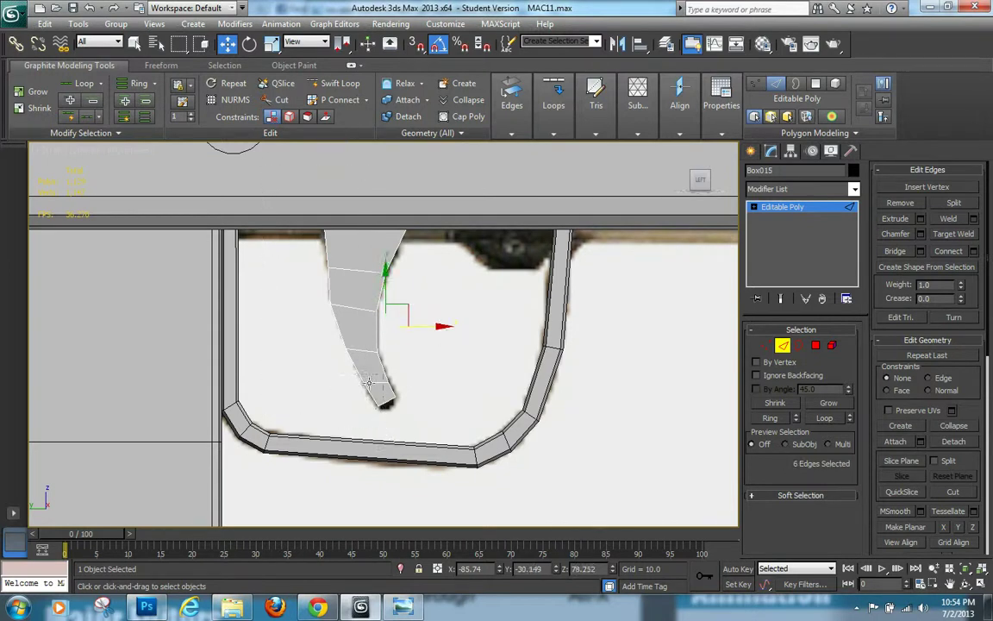
key(p)
alt+middle_drag(415, 373, 391, 354)
scroll(392, 354, up, 3)
scroll(392, 354, down, 5)
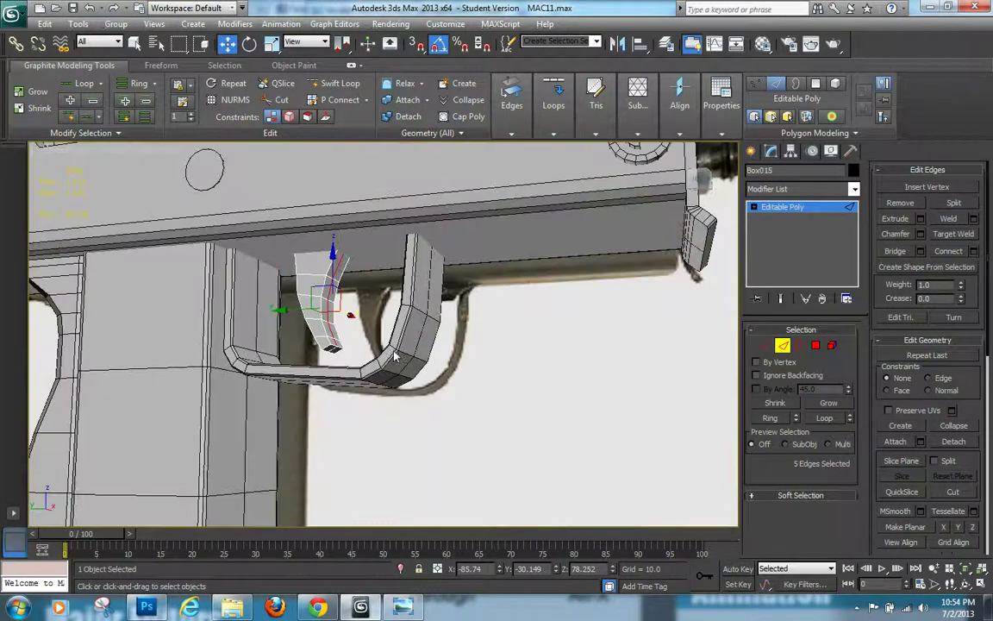
scroll(380, 369, up, 4)
key(shift+z)
key(shift+z)
key(shift+z)
key(shift+z)
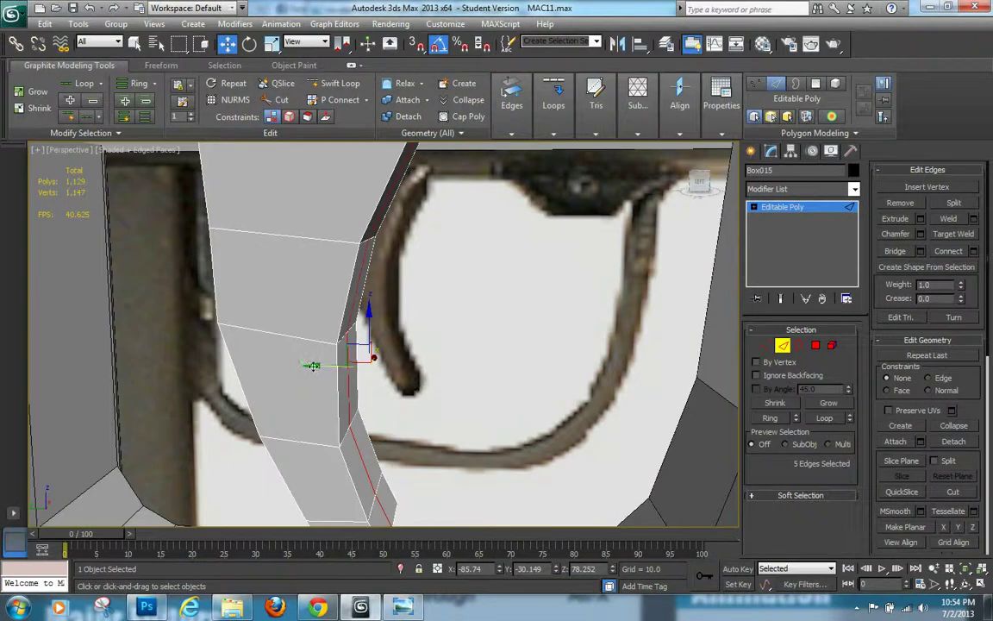
drag(313, 366, 337, 369)
scroll(366, 364, down, 2)
- Select the centre edges along the trigger's rear face and move them about 2.9 units in positive Y
alt+middle_drag(316, 357, 364, 354)
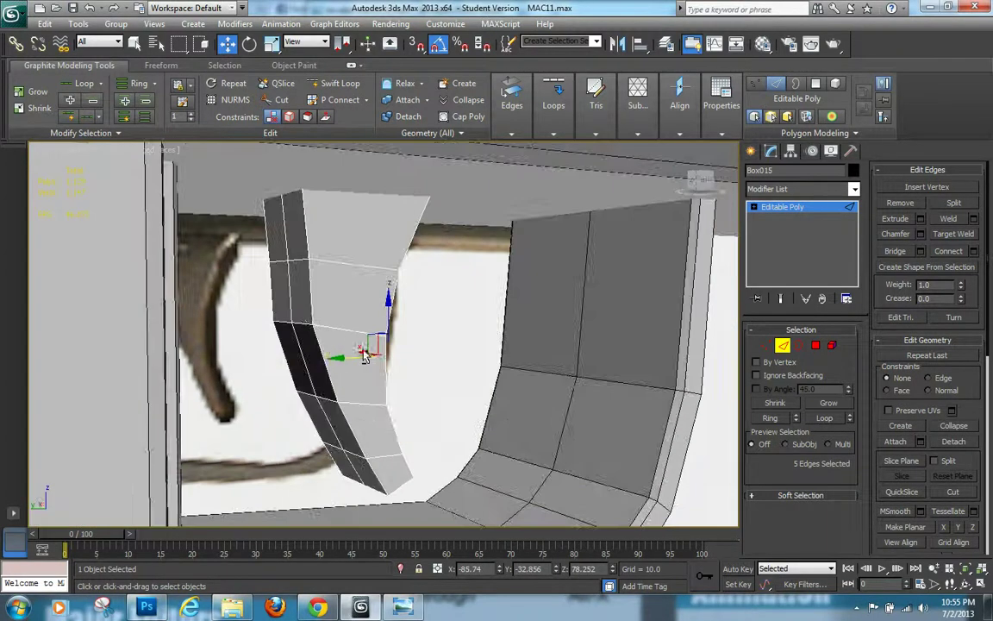
double_click(292, 304)
alt+middle_drag(404, 416, 396, 378)
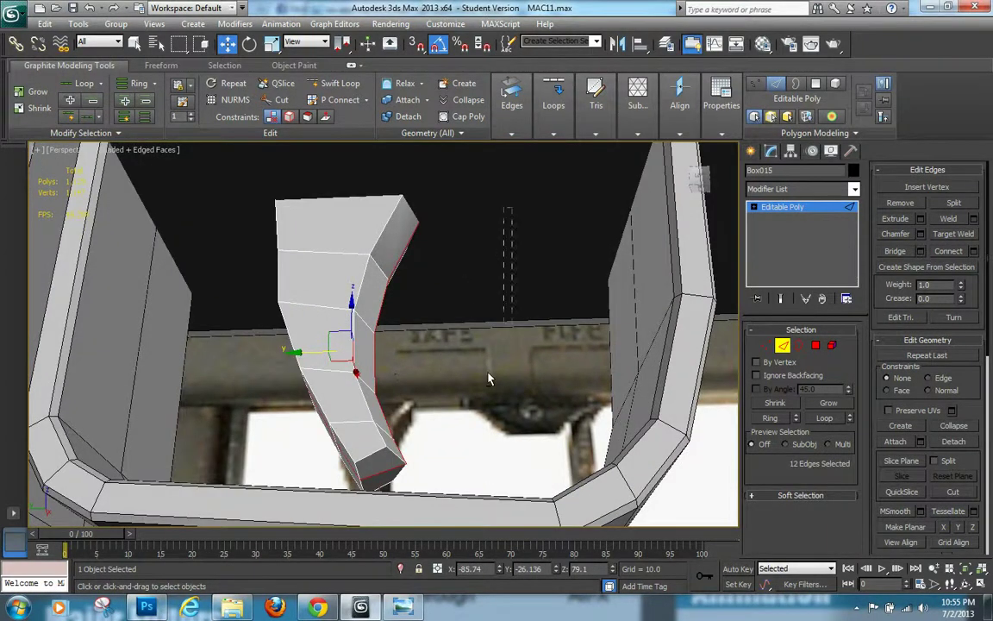
drag(488, 379, 380, 502)
alt+middle_drag(455, 421, 282, 360)
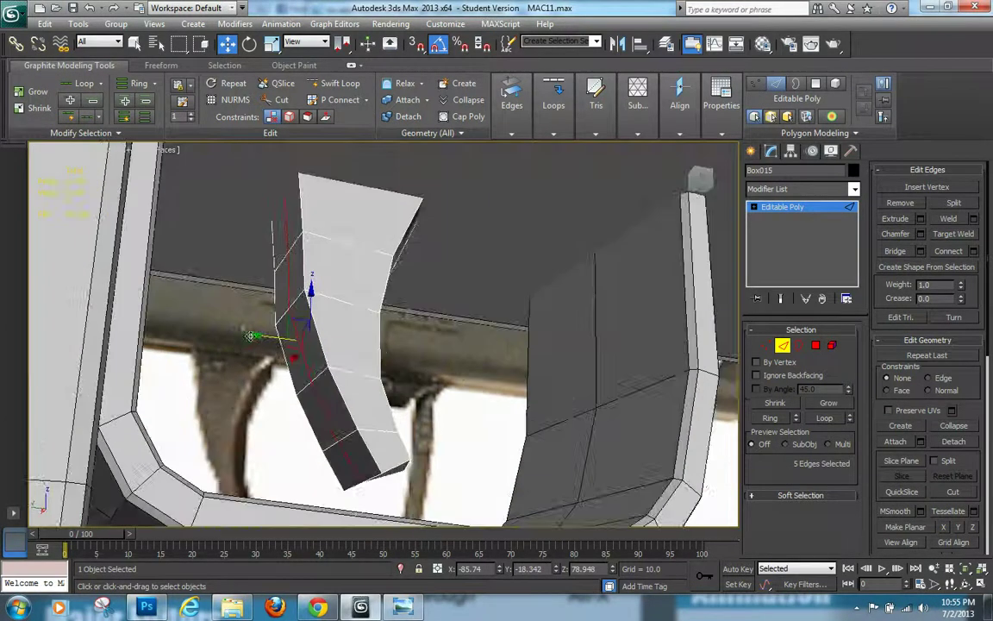
drag(255, 335, 239, 333)
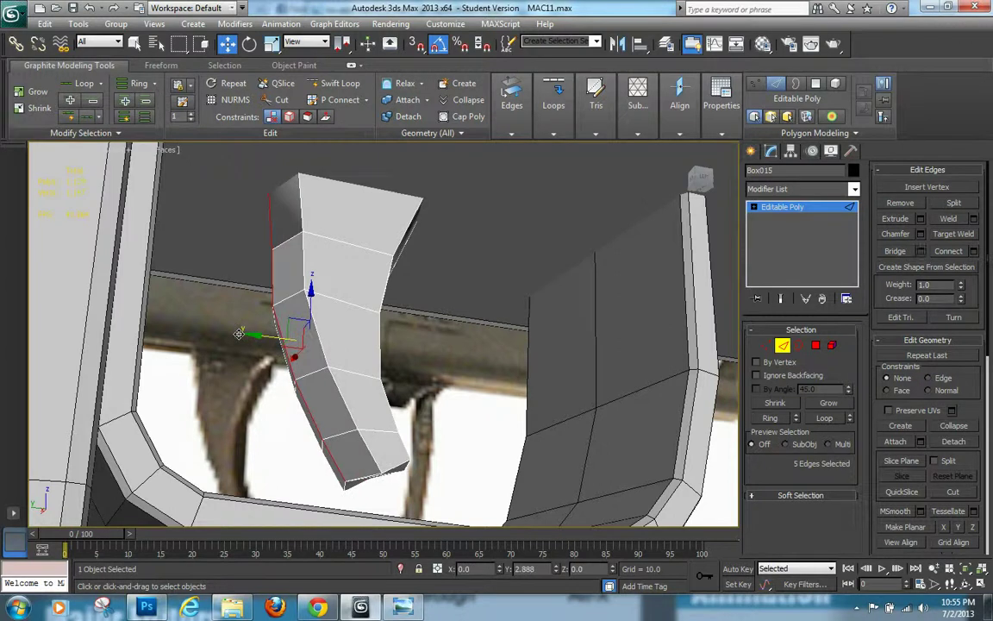
- Select the two polygons capping the trigger's lower tip and make them planar
alt+middle_drag(322, 395, 368, 421)
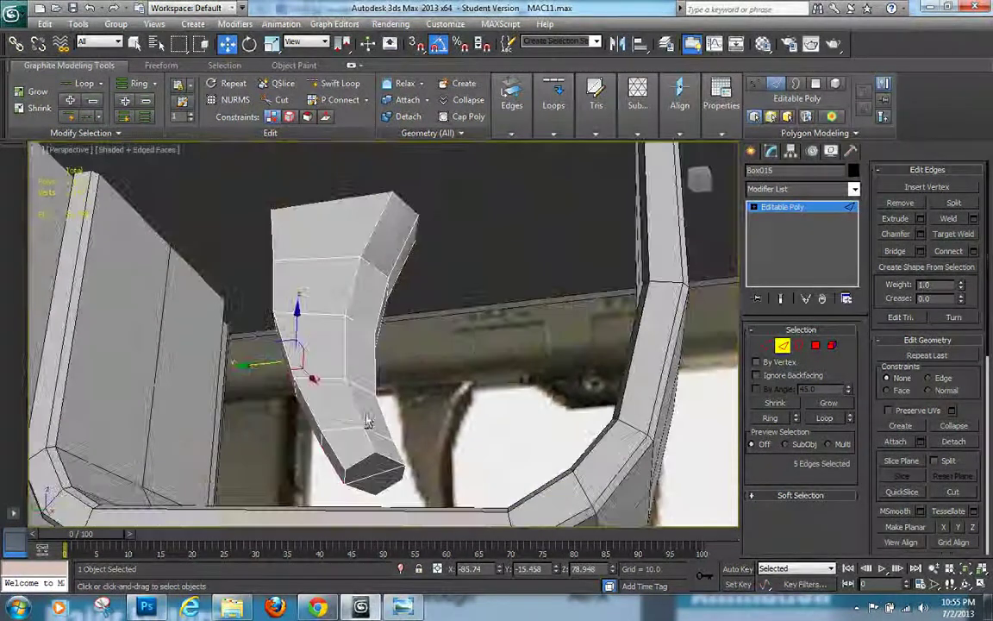
click(385, 480)
ctrl+click(378, 481)
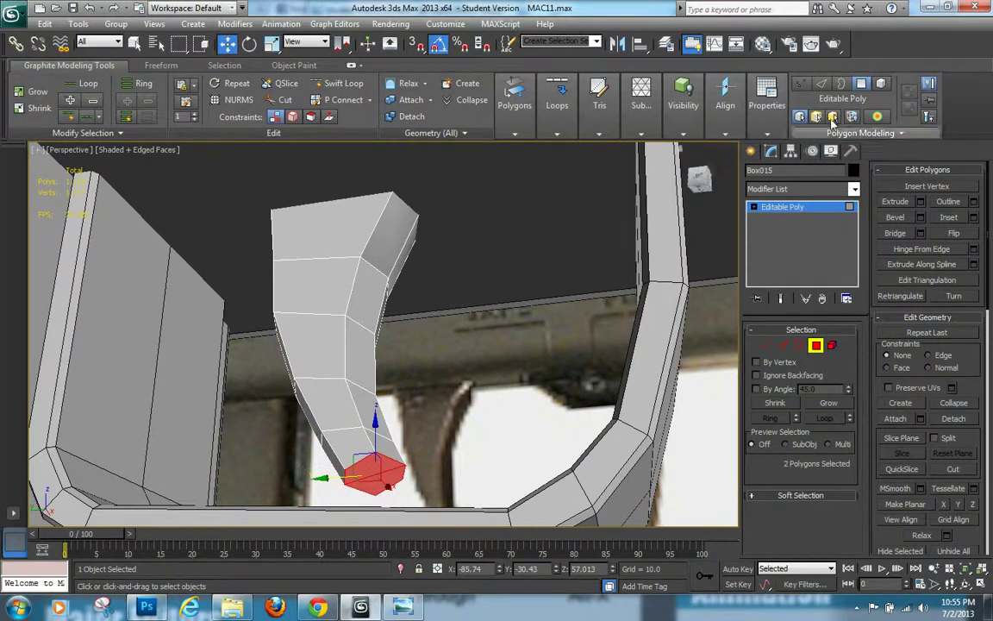
click(725, 104)
click(727, 173)
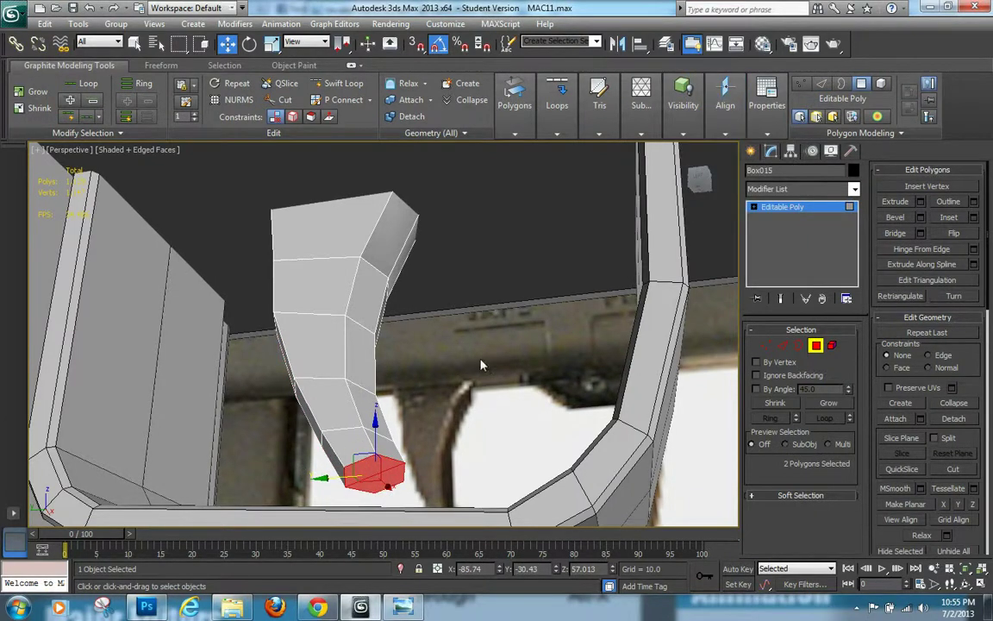
- In the left view, reposition the side vertices around the trigger's lower tip to follow the reference image's rounded end
key(l)
middle_drag(478, 353, 479, 337)
scroll(479, 337, down, 2)
scroll(435, 347, up, 2)
scroll(436, 353, up, 3)
key(1)
scroll(371, 364, up, 2)
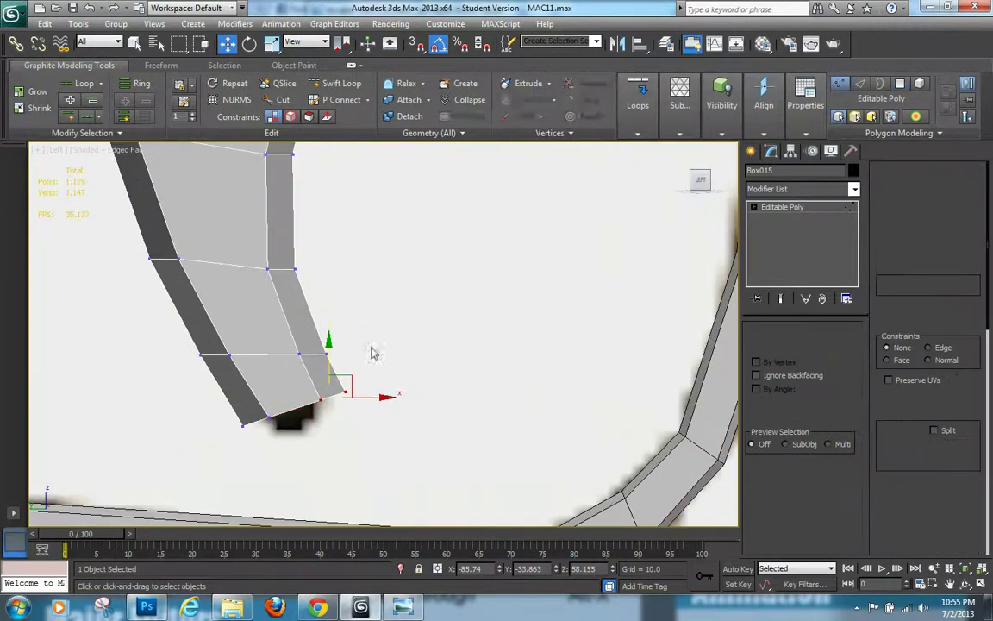
drag(263, 401, 292, 448)
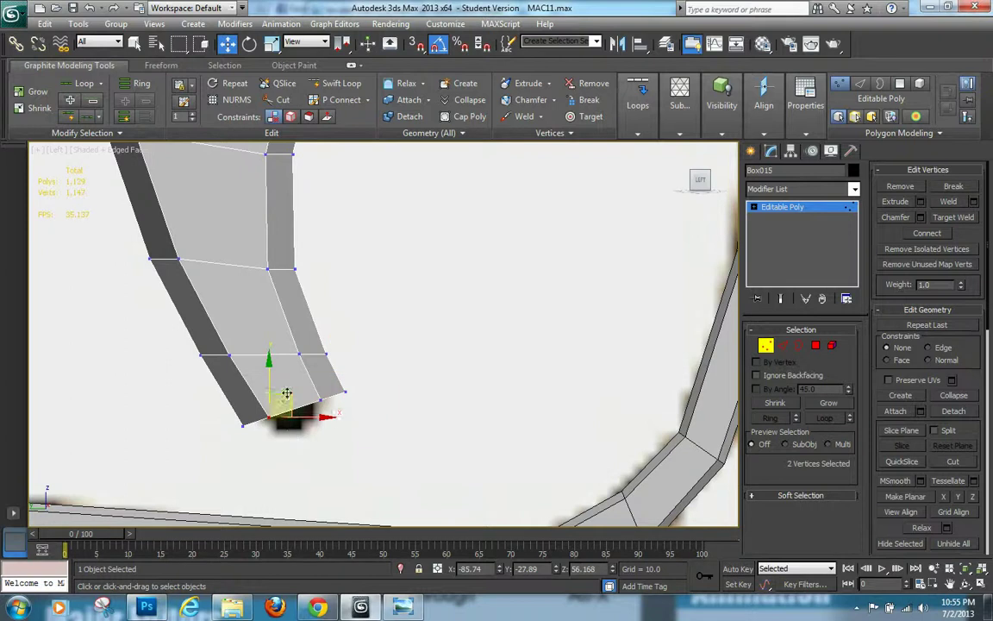
mouse_move(287, 394)
mouse_down()
mouse_move(301, 406)
mouse_move(328, 404)
mouse_move(322, 410)
mouse_move(315, 343)
mouse_up()
click(328, 398)
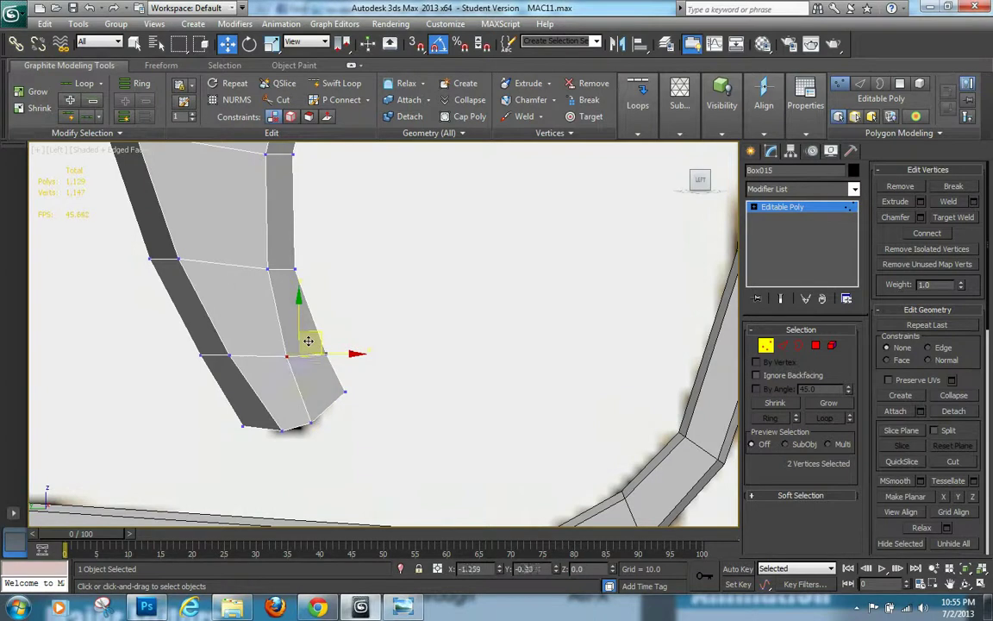
- Pull the centre vertices on the front and rear of the trigger's tip inward to match the reference, and clear the selection
click(345, 394)
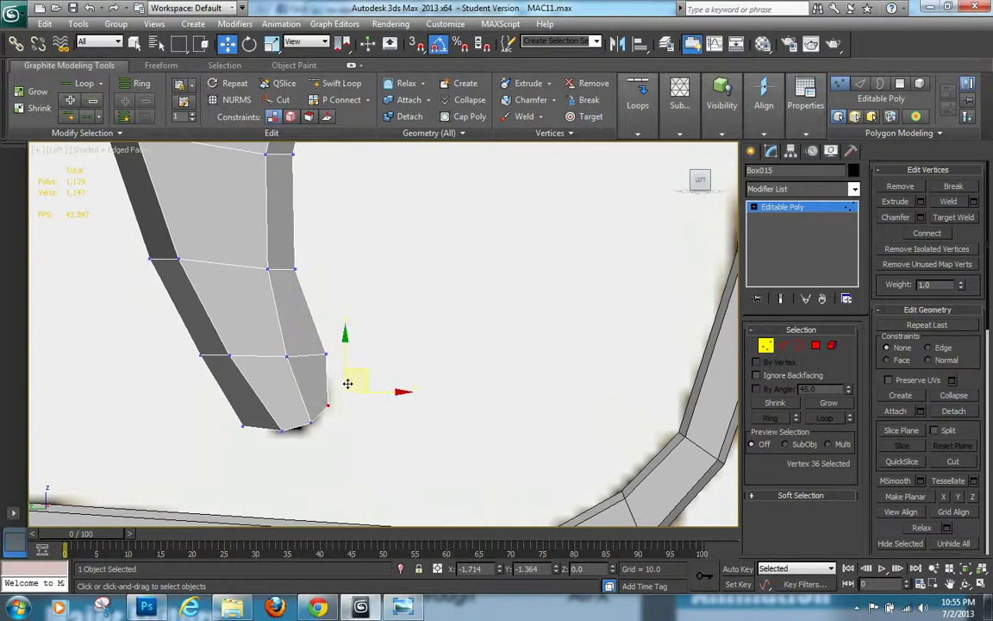
click(325, 356)
drag(337, 335, 319, 336)
drag(323, 417, 335, 380)
drag(239, 426, 250, 414)
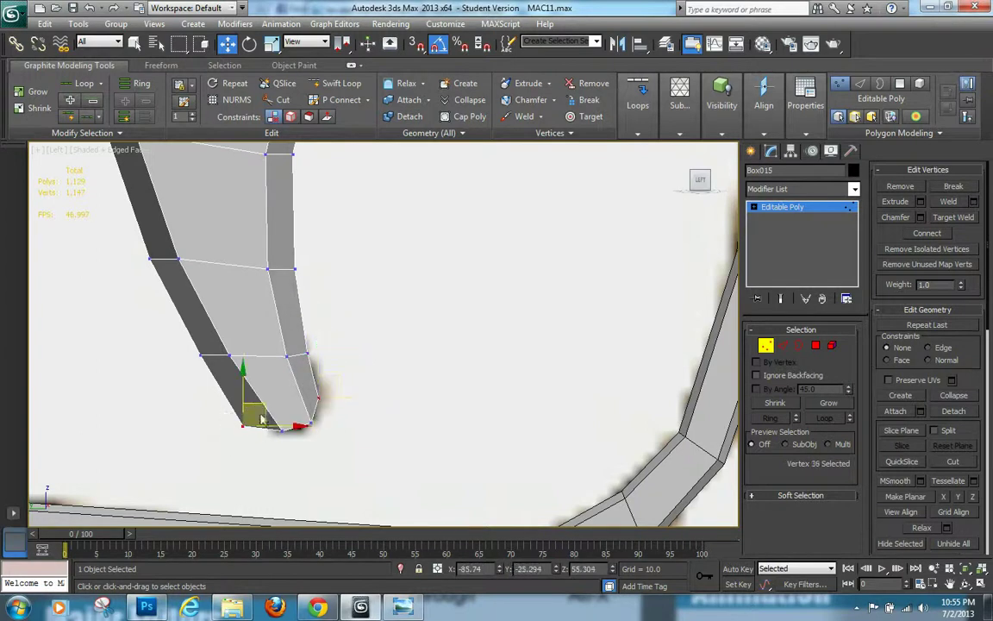
scroll(314, 358, down, 3)
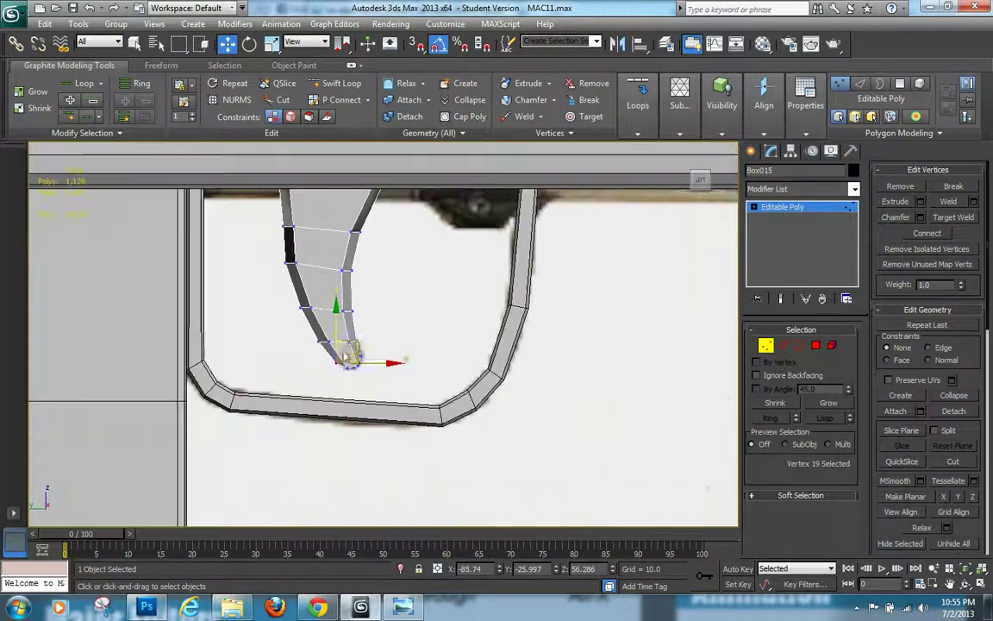
scroll(389, 218, down, 1)
scroll(392, 241, up, 2)
click(405, 287)
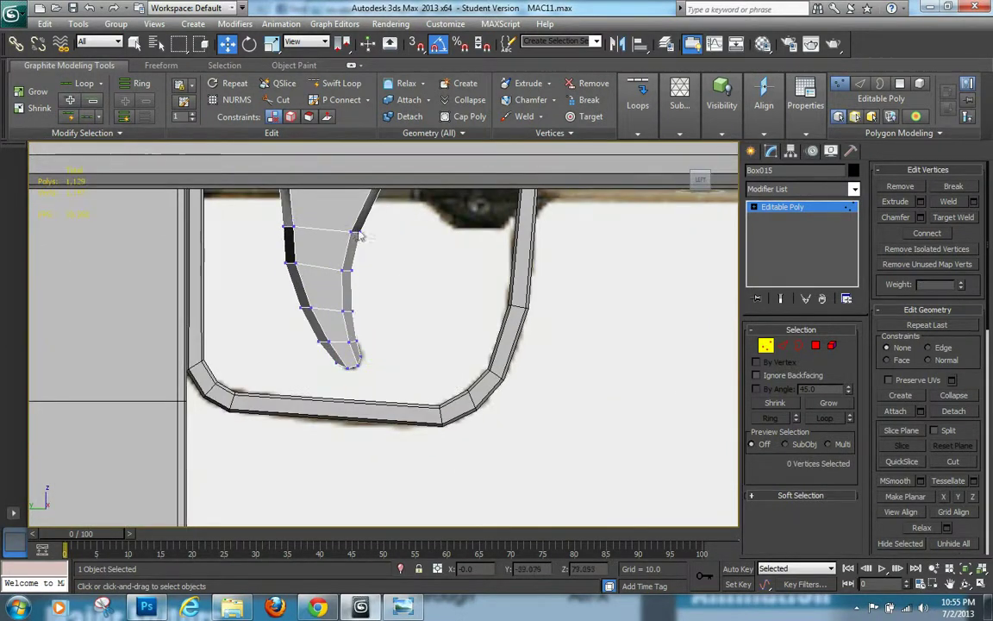
- Leave vertex editing and start edge editing on the trigger in the perspective view, facing the underside of its tip
key(p)
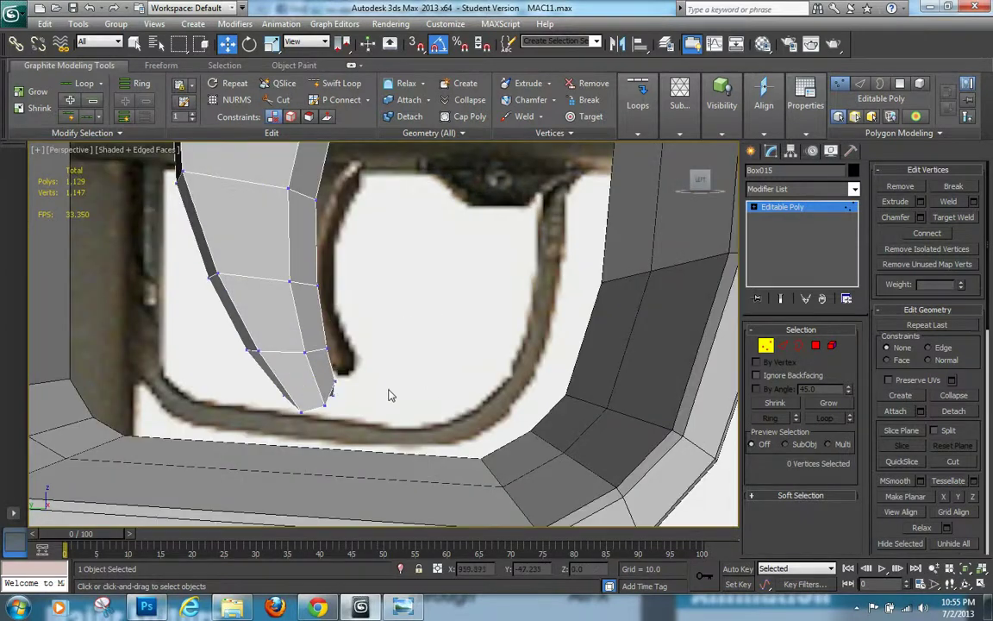
key(1)
scroll(392, 410, up, 2)
mouse_move(392, 410)
middle_down()
mouse_move(356, 385)
mouse_move(390, 393)
middle_up()
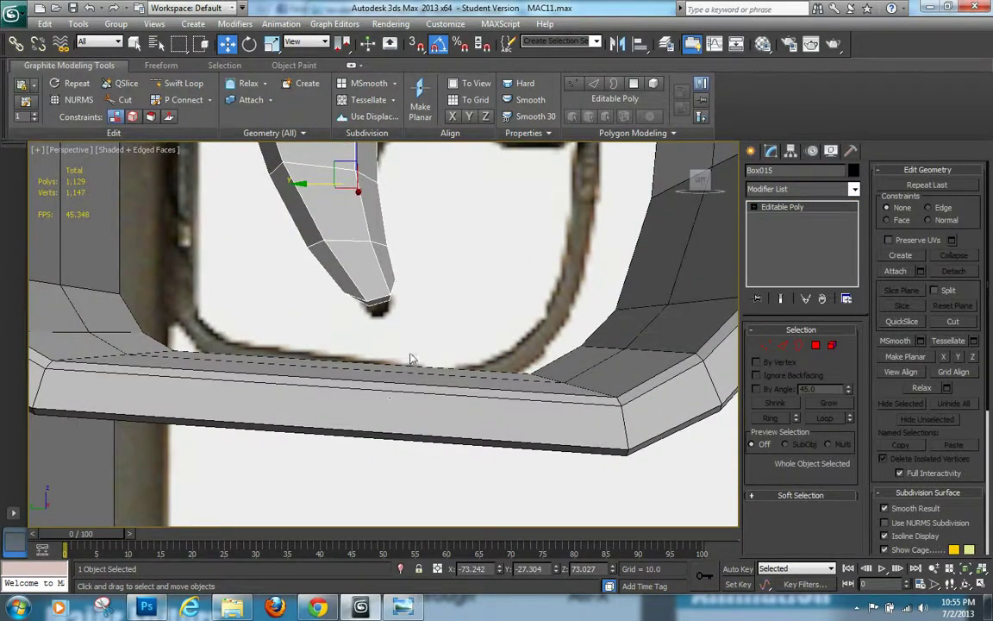
alt+middle_drag(411, 355, 377, 359)
key(2)
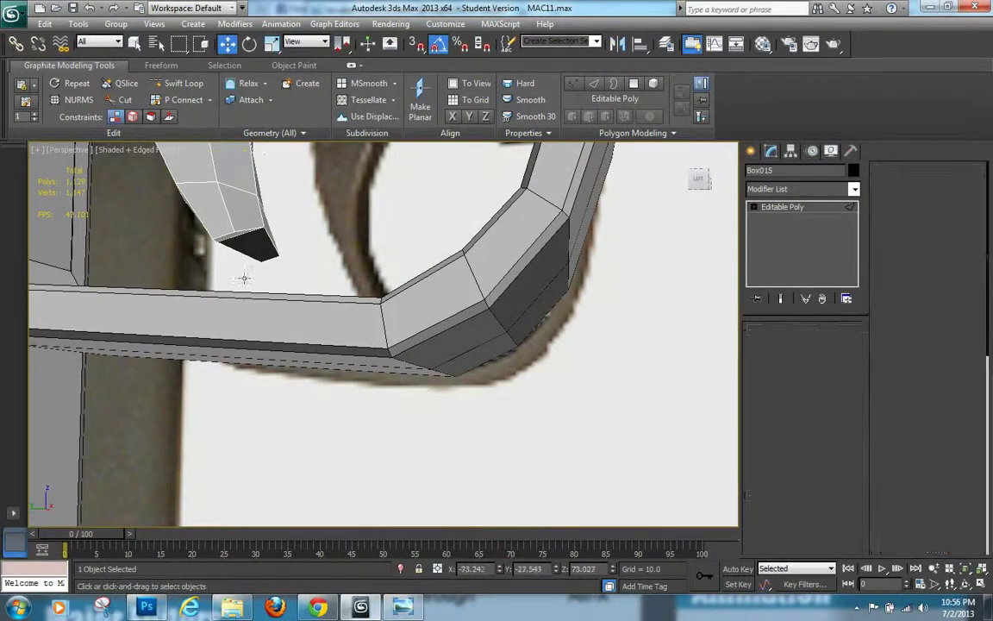
click(241, 216)
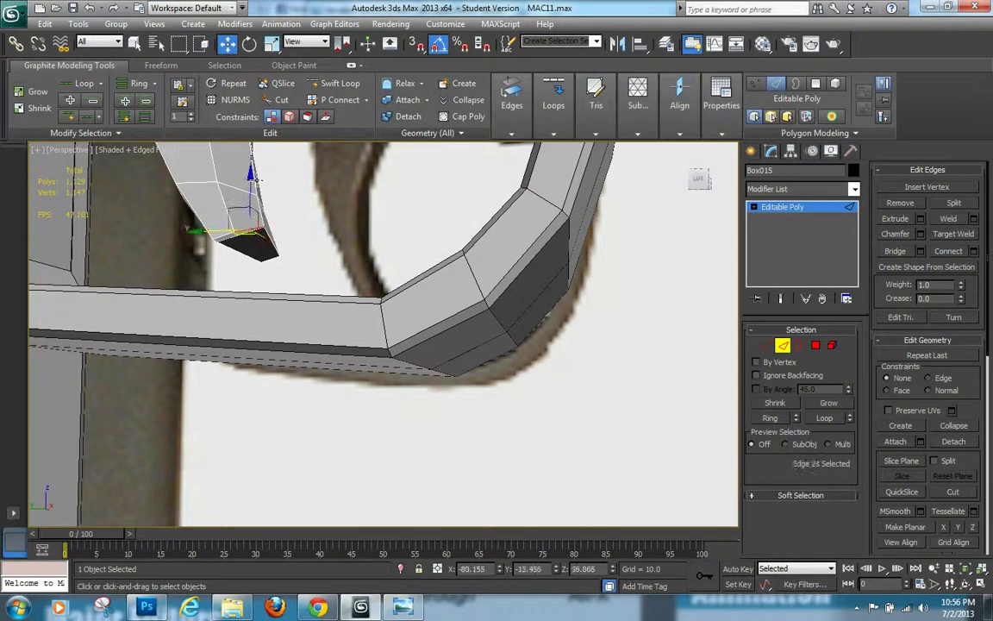
ctrl+click(229, 239)
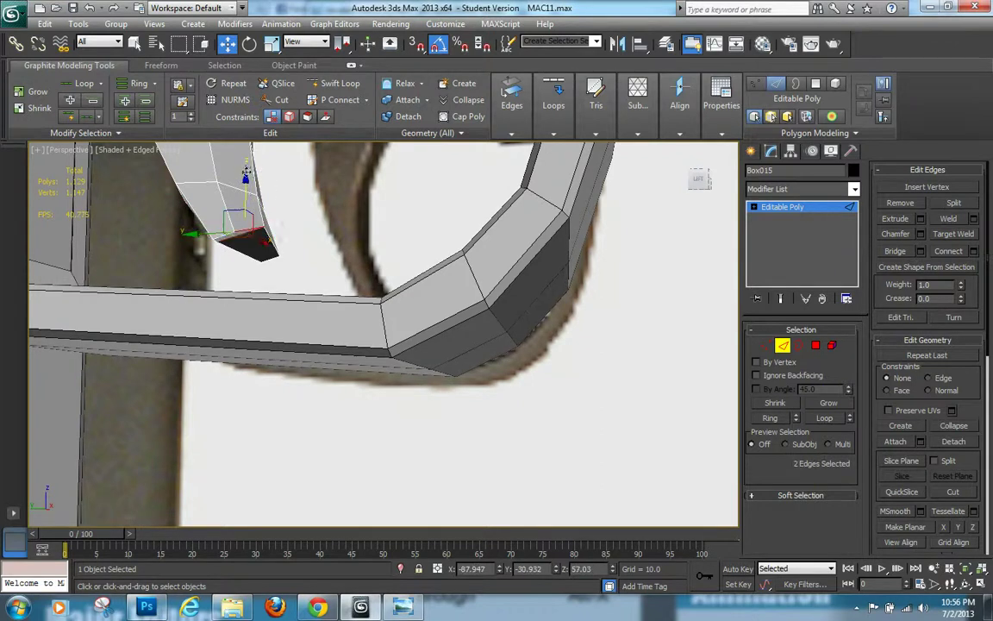
drag(250, 174, 263, 214)
right_click(263, 215)
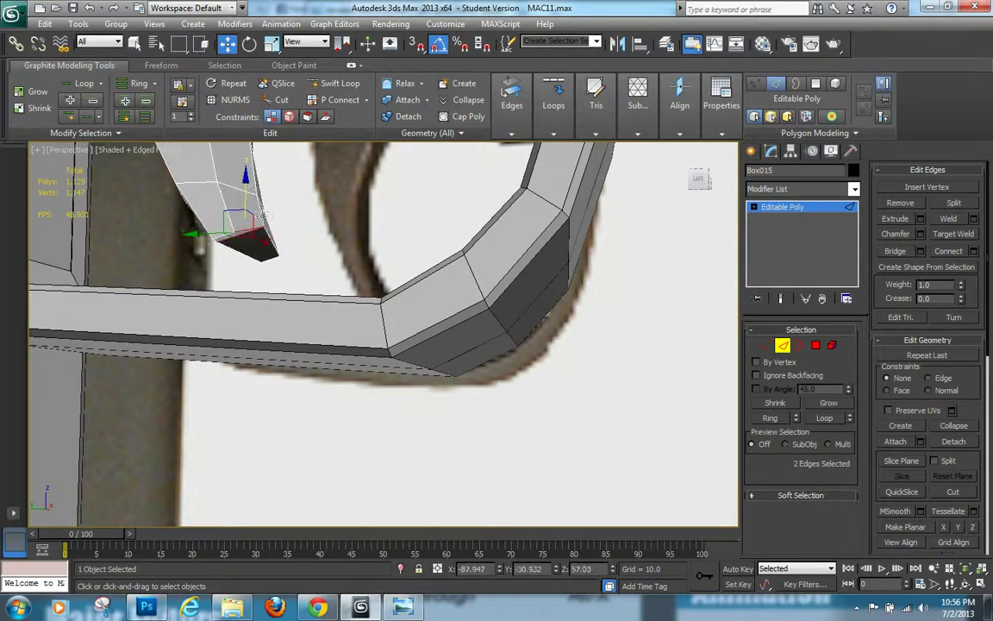
click(268, 245)
click(246, 233)
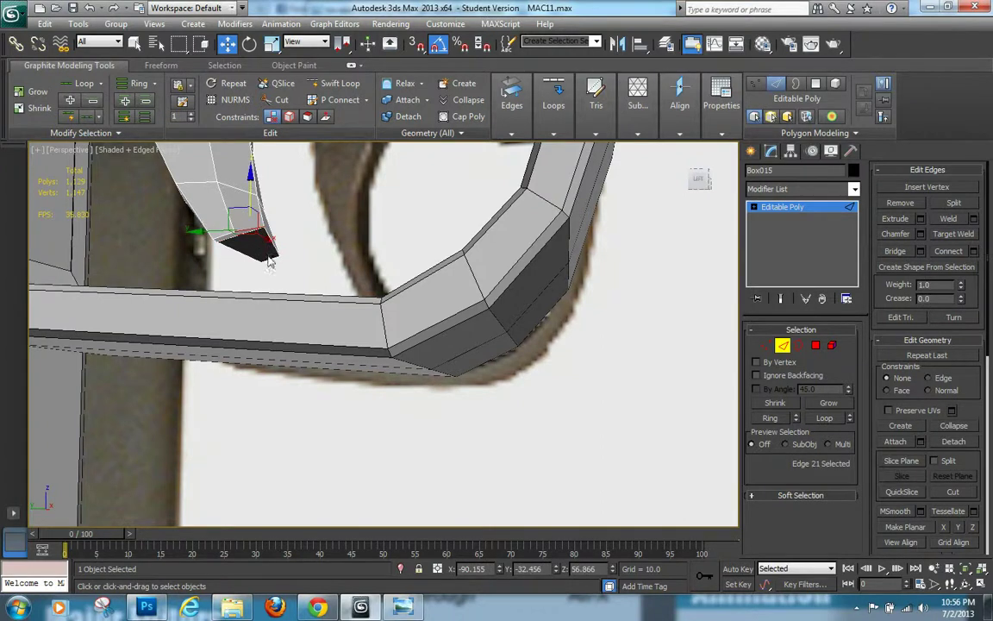
- Move the centre edge under the trigger's tip about 3.7 units down in Z and about 1.6 units in negative Y
middle_drag(280, 271, 324, 262)
key(z)
scroll(416, 306, down, 3)
alt+middle_drag(416, 306, 489, 343)
click(519, 389)
click(517, 381)
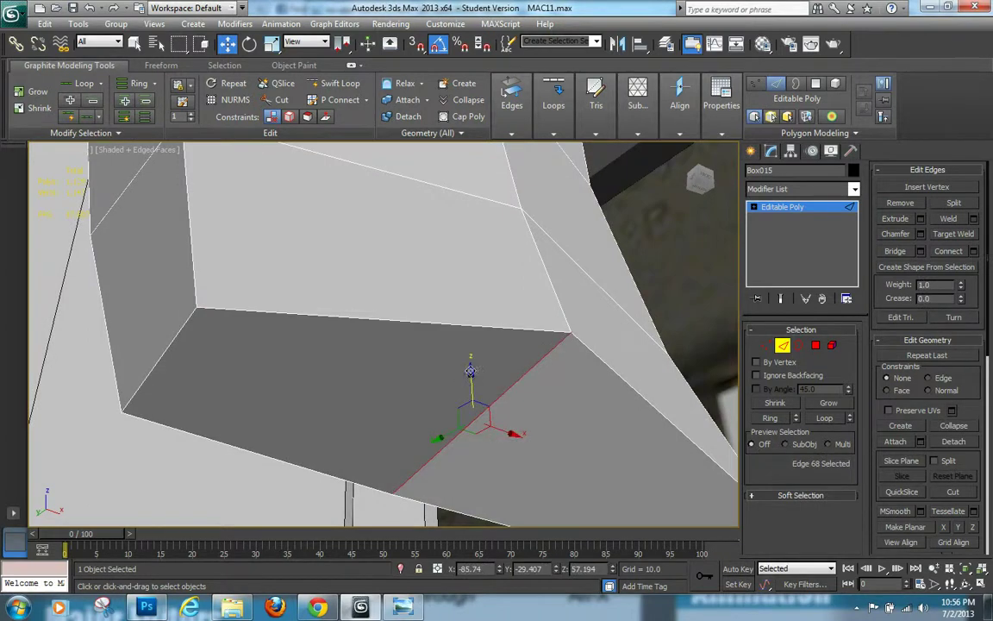
drag(471, 372, 509, 390)
scroll(508, 390, down, 6)
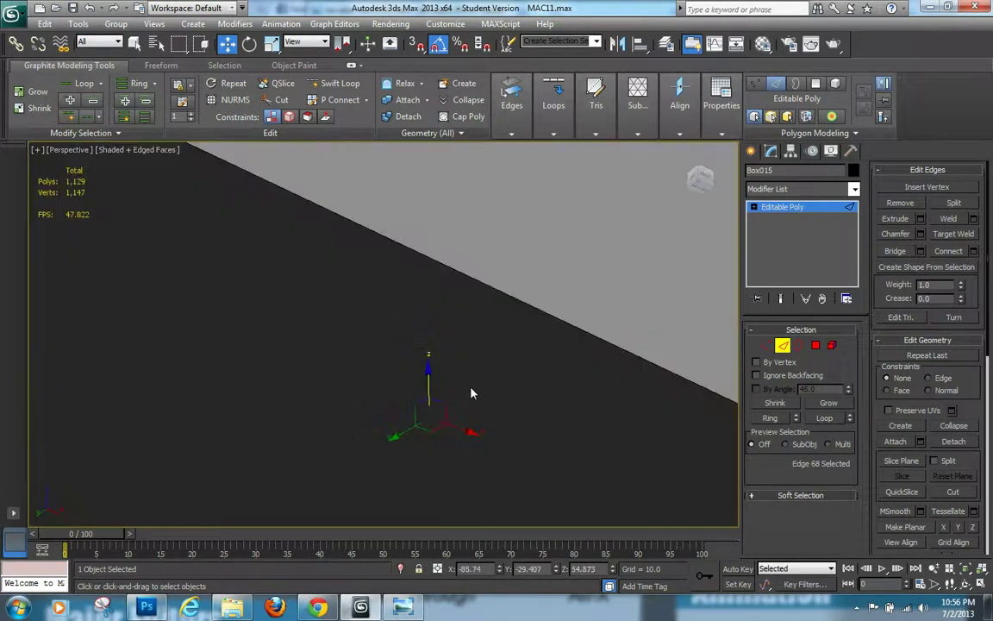
alt+middle_drag(446, 389, 461, 371)
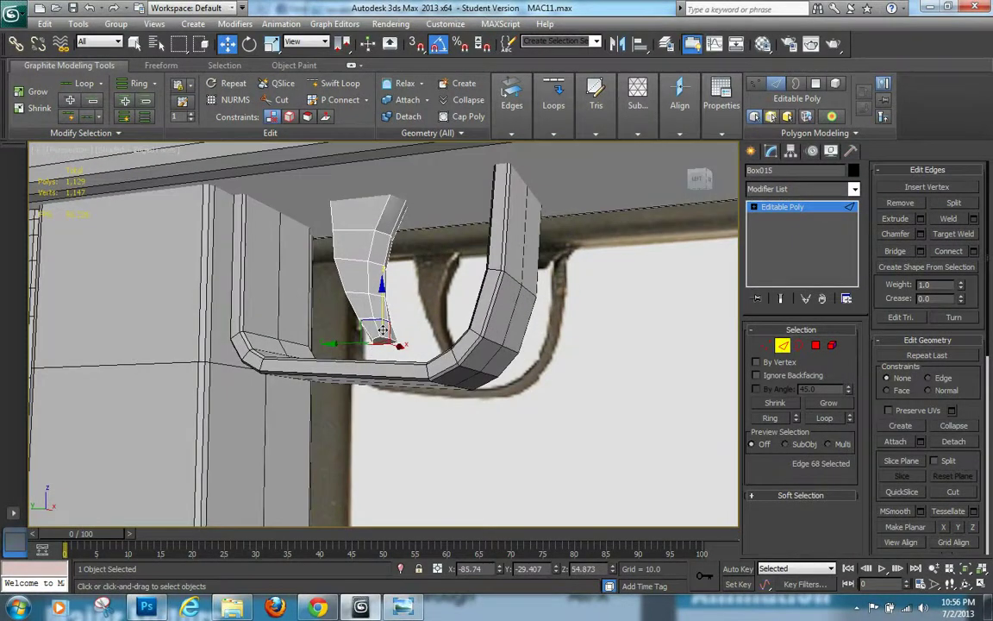
key(f)
drag(366, 350, 371, 351)
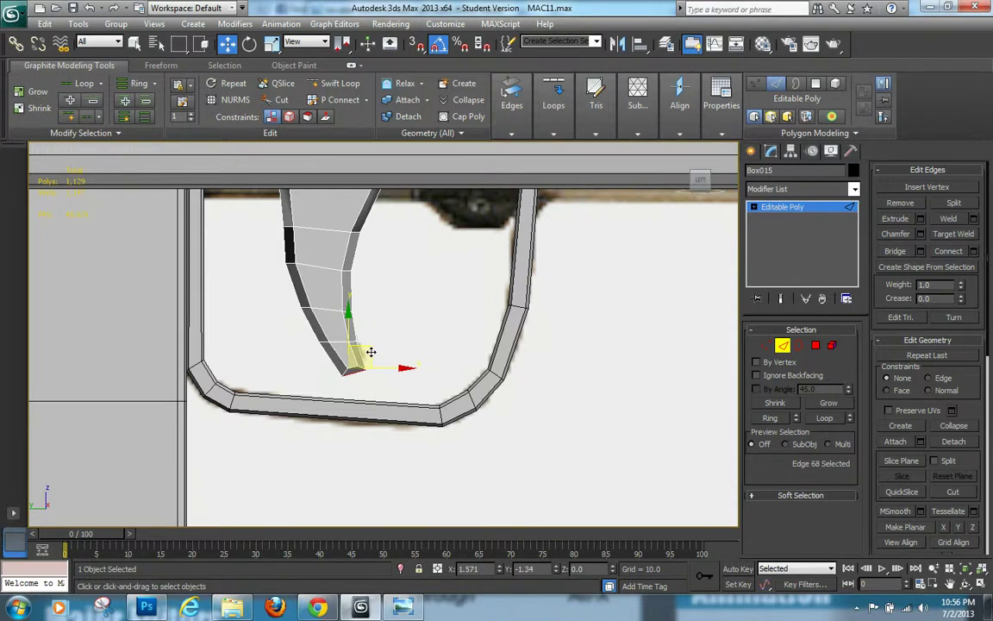
click(858, 608)
right_click(880, 540)
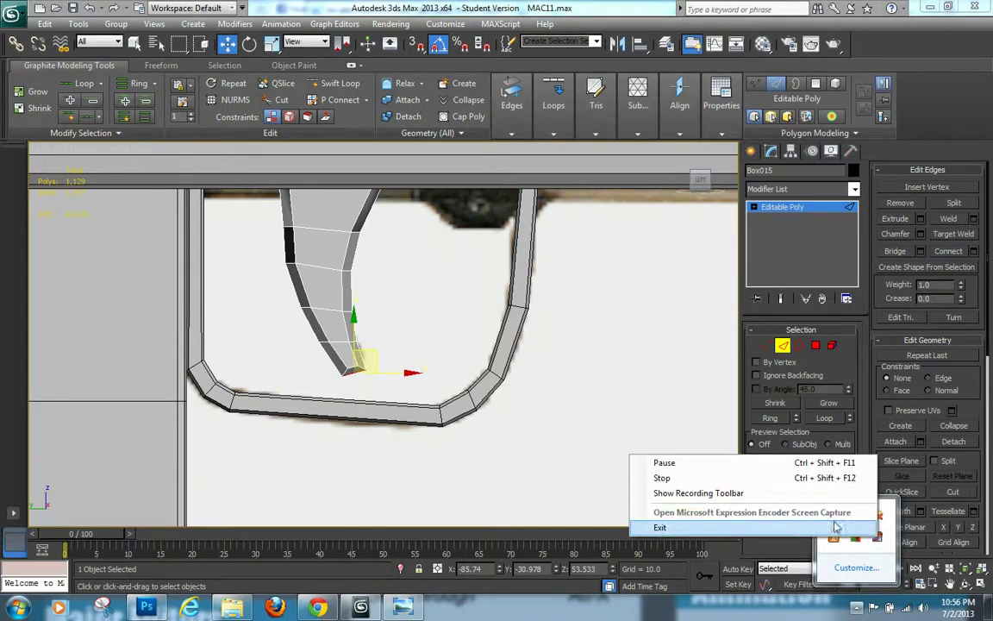
click(703, 494)
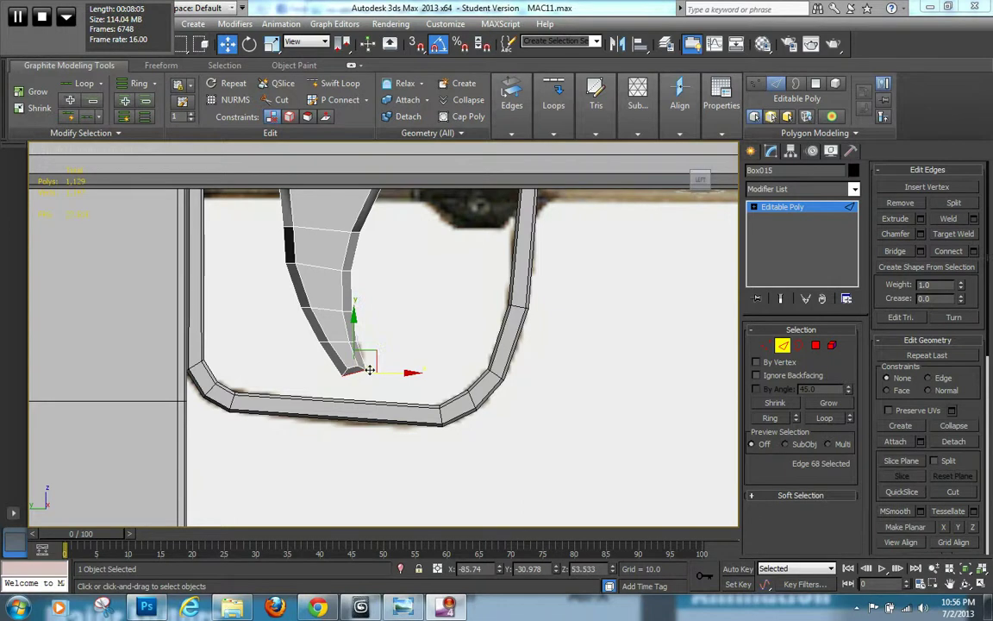
- In the left view, pull the front and rear vertices of the trigger's lower tip inward to match the reference, and leave vertex editing
scroll(369, 378, up, 3)
click(399, 341)
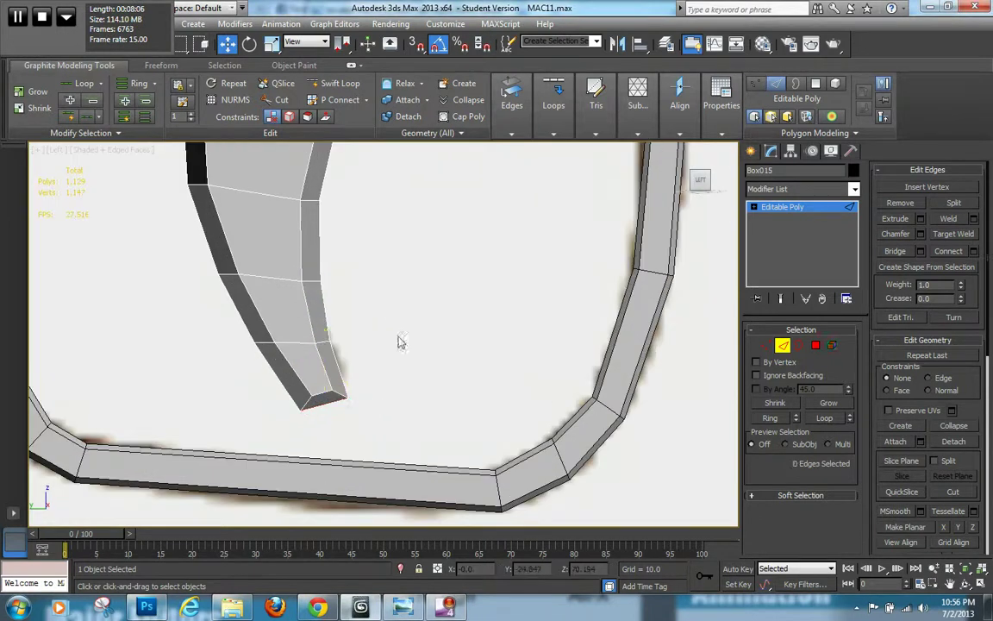
click(67, 19)
key(1)
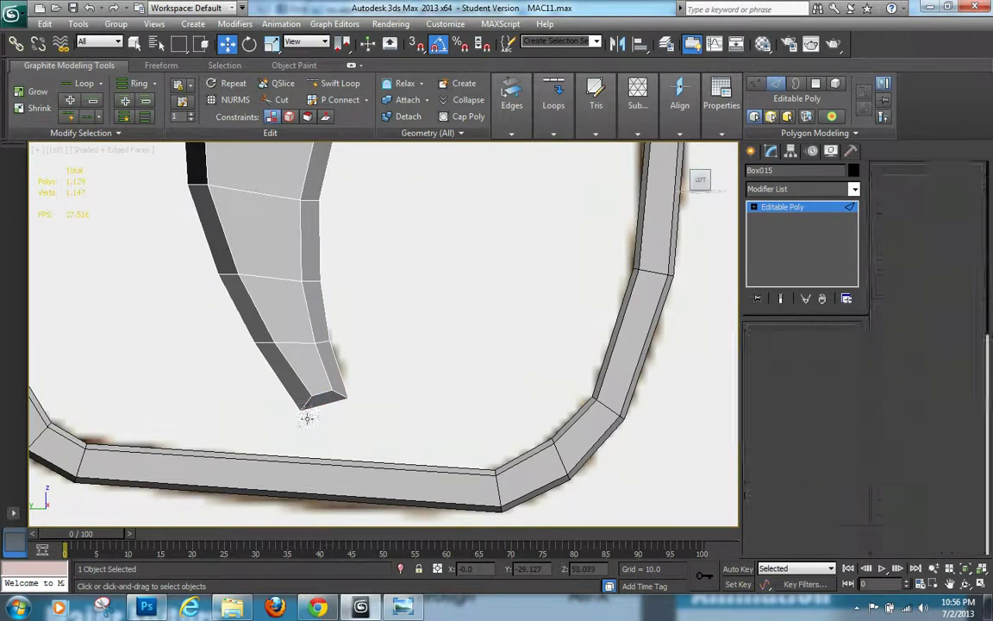
drag(313, 427, 330, 385)
drag(372, 388, 342, 418)
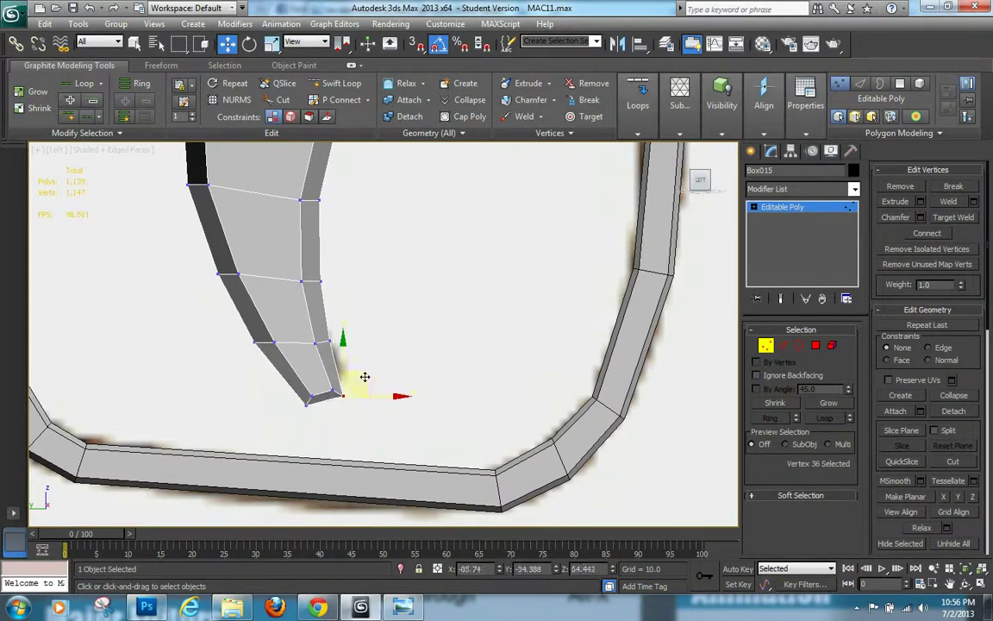
scroll(380, 372, down, 5)
click(578, 382)
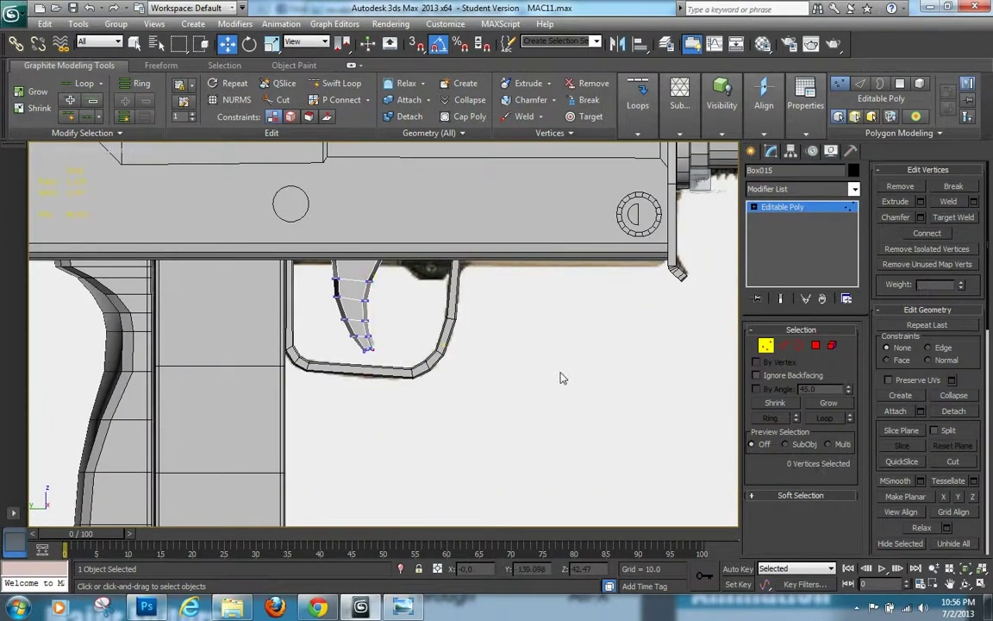
key(1)
- Attach the barrel, its collar, the front and middle pins and the trigger guard to the gun's main body
scroll(539, 372, down, 6)
scroll(535, 369, up, 3)
click(443, 220)
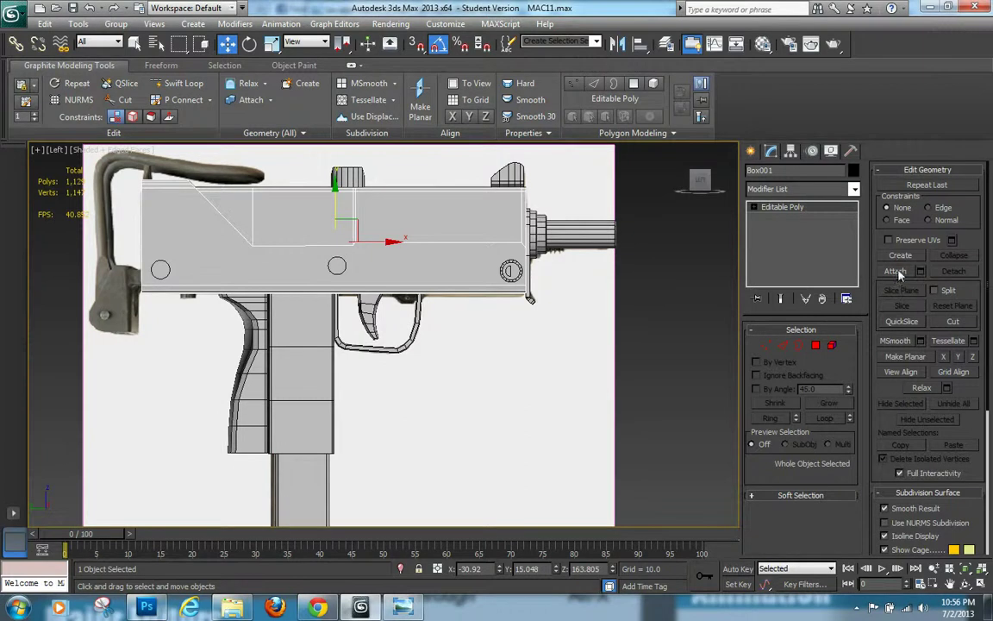
click(897, 271)
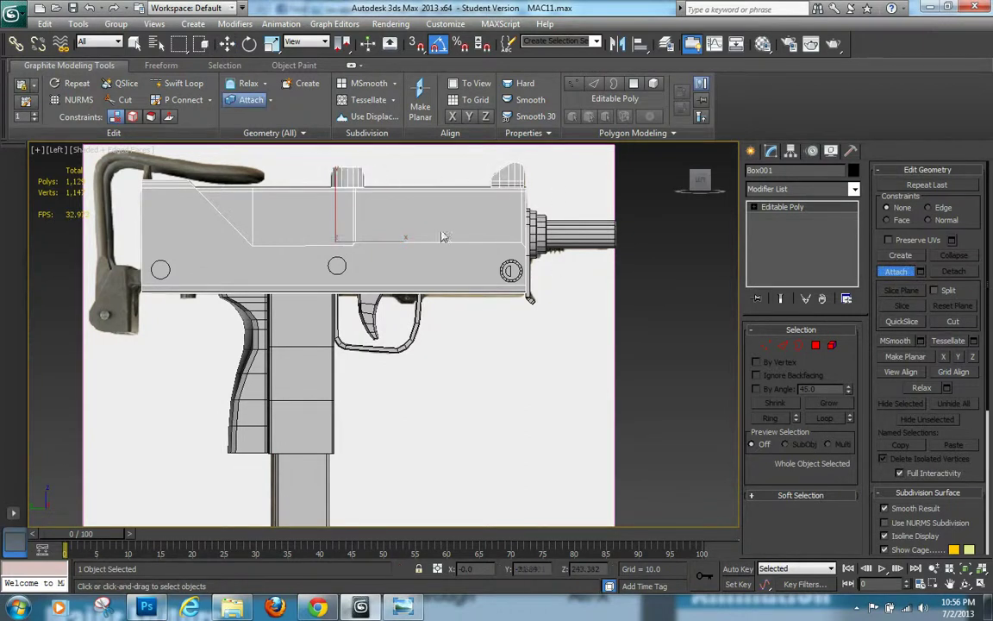
click(542, 236)
click(528, 234)
click(511, 270)
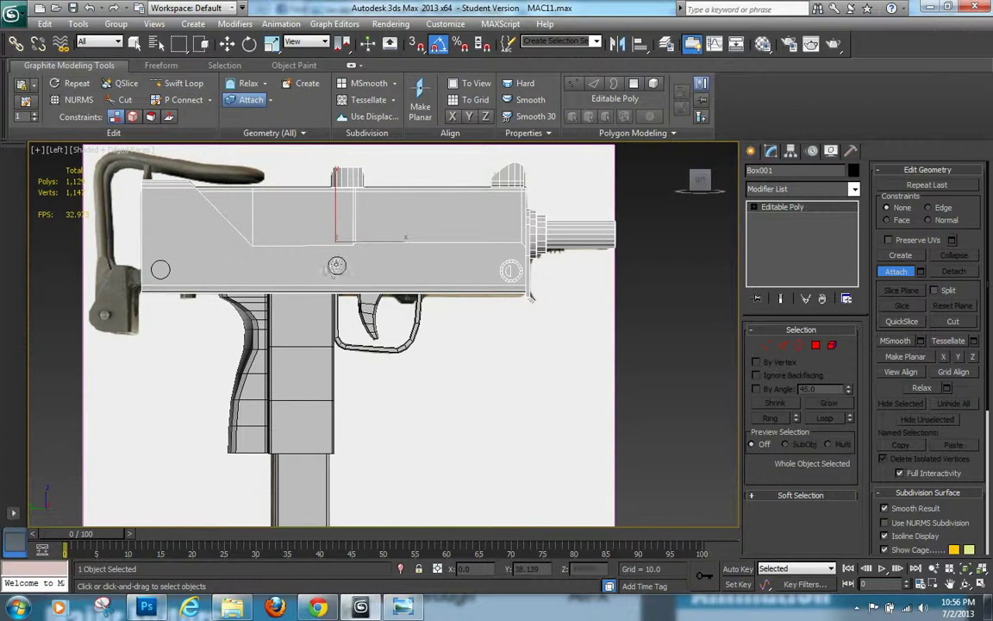
click(337, 267)
click(418, 310)
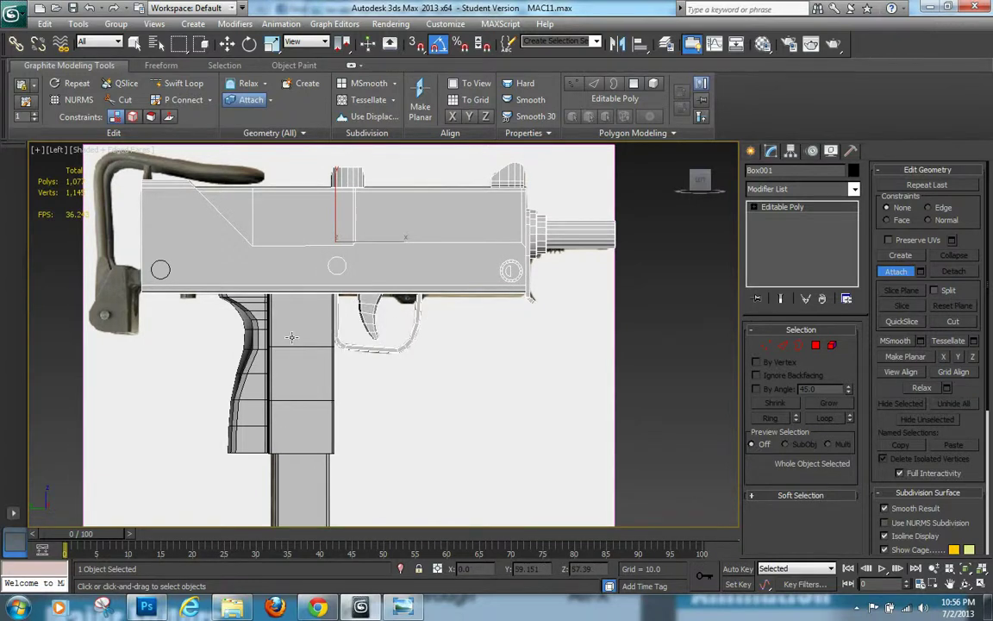
- Attach the grip, the magazine housing and the magazine to the gun's main body
click(261, 334)
click(292, 324)
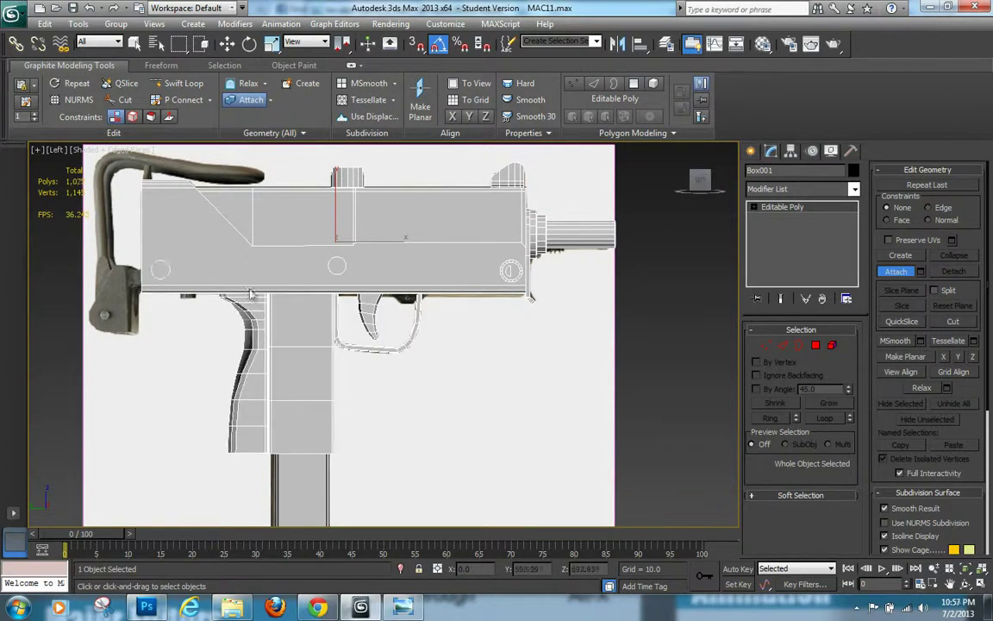
scroll(384, 334, up, 3)
alt+middle_drag(402, 336, 372, 368)
click(436, 219)
scroll(435, 303, down, 4)
click(342, 457)
- Clone the combined gun in place and assign the black Wire material 02 - Default to the copy
key(ctrl+v)
click(457, 357)
key(w)
key(m)
drag(439, 280, 436, 272)
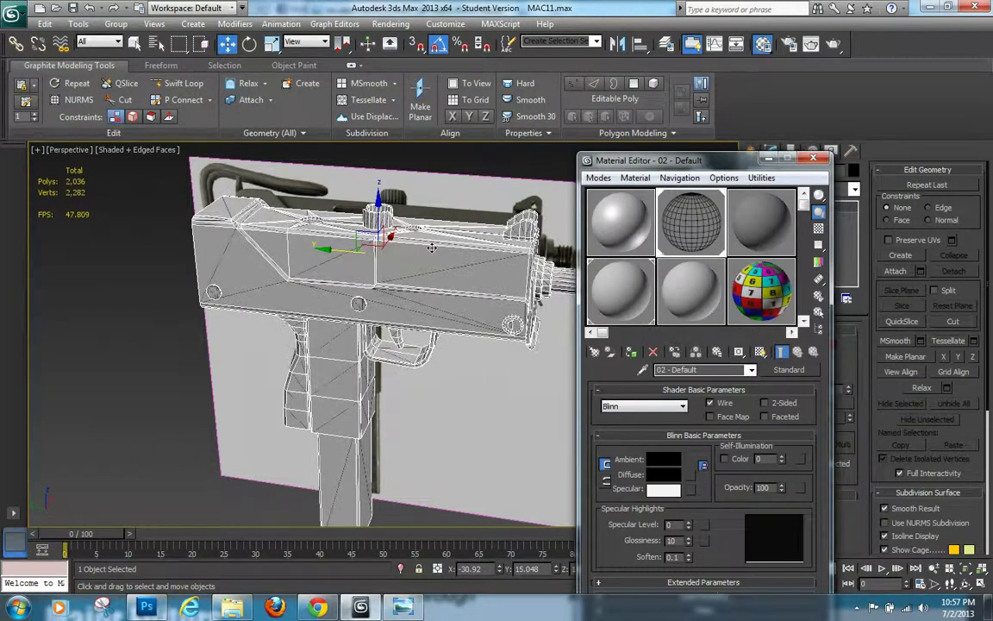
click(391, 230)
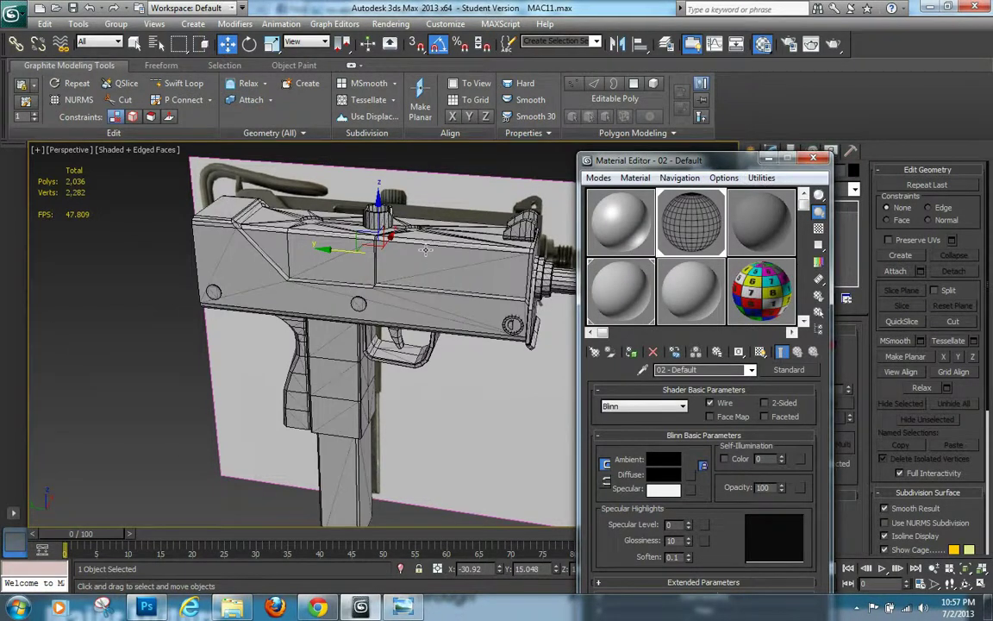
- Try moving the wireframe copy away from the solid gun, and undo the move
click(390, 235)
drag(390, 235, 363, 274)
key(ctrl+z)
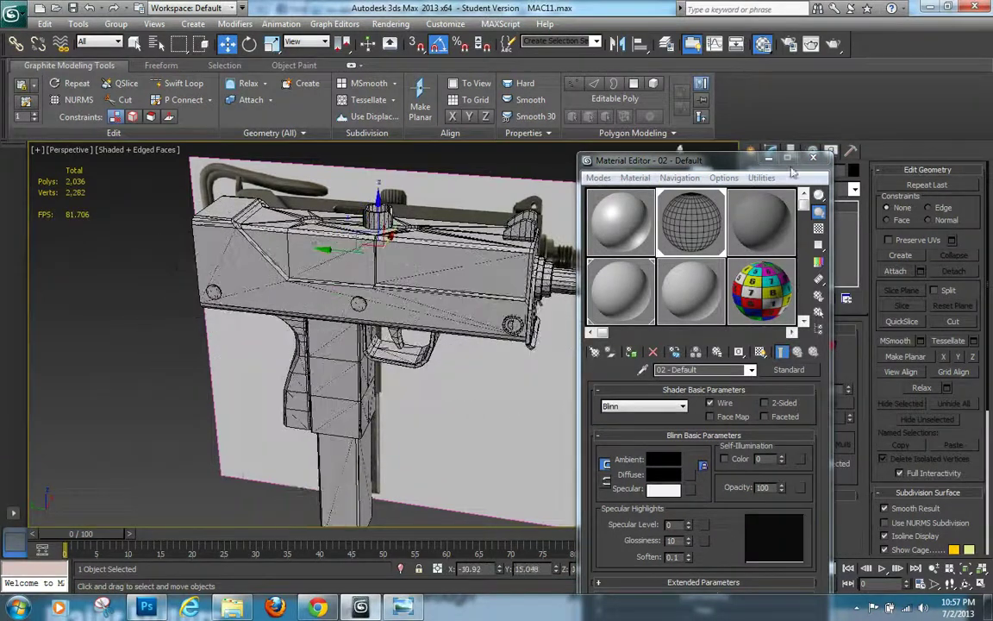
- Close the material editor and apply a Push modifier with a Push Value of 0.02 to the wireframe copy
click(813, 159)
click(853, 190)
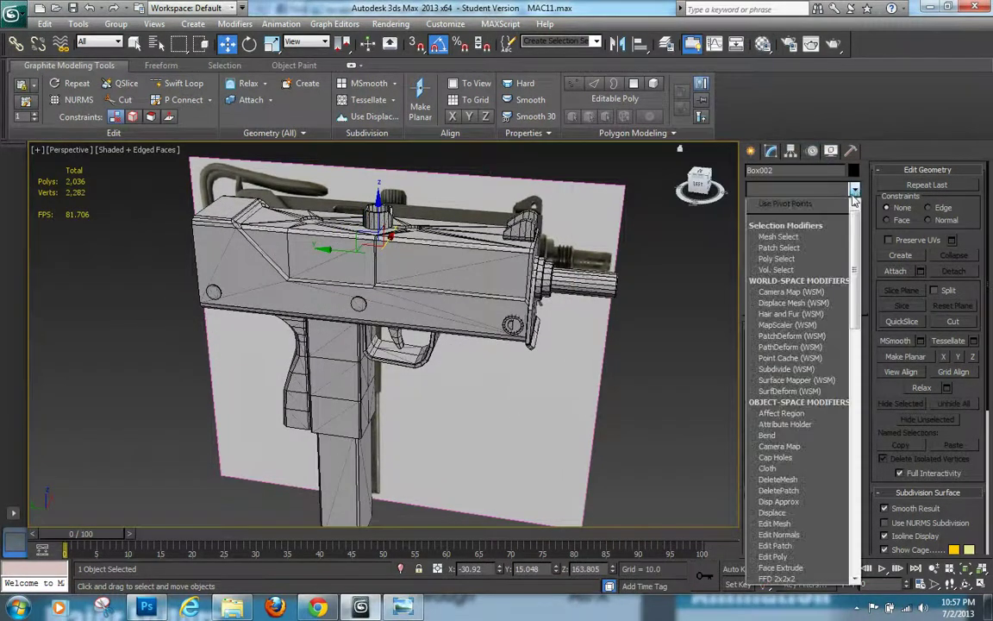
key(p)
key(p)
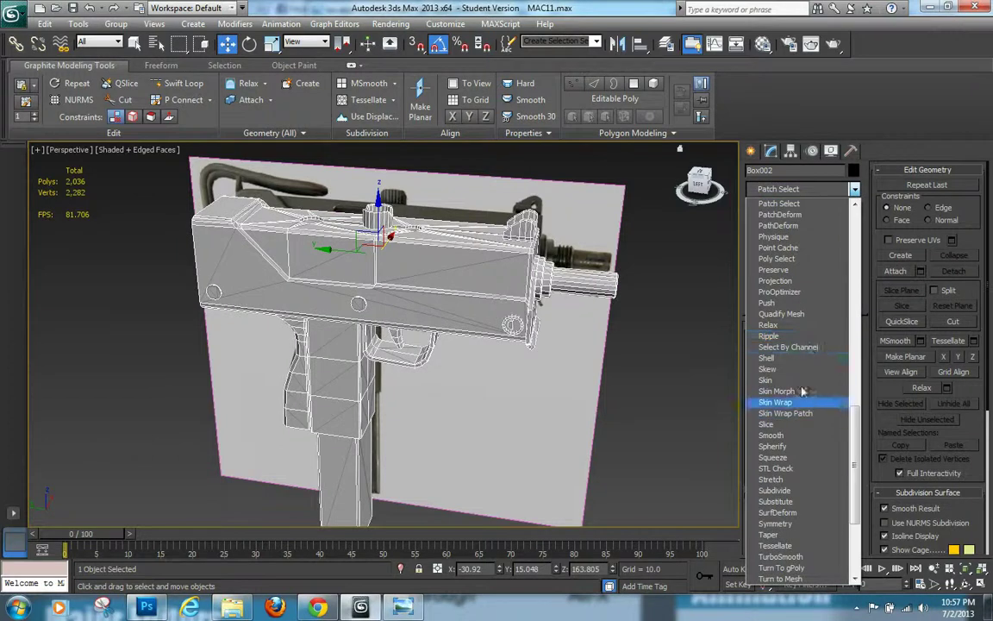
click(776, 303)
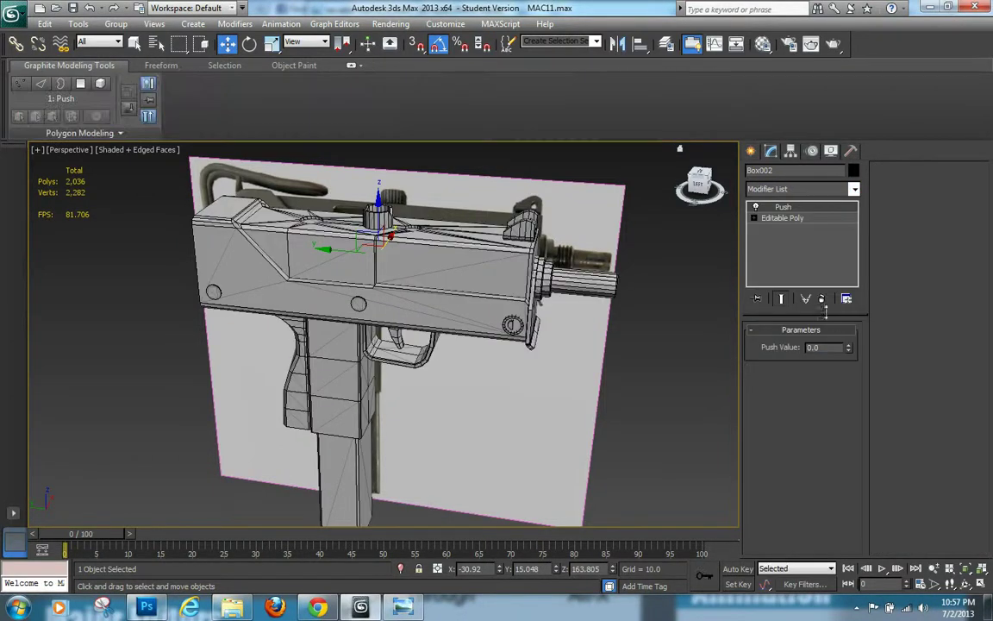
drag(849, 345, 750, 312)
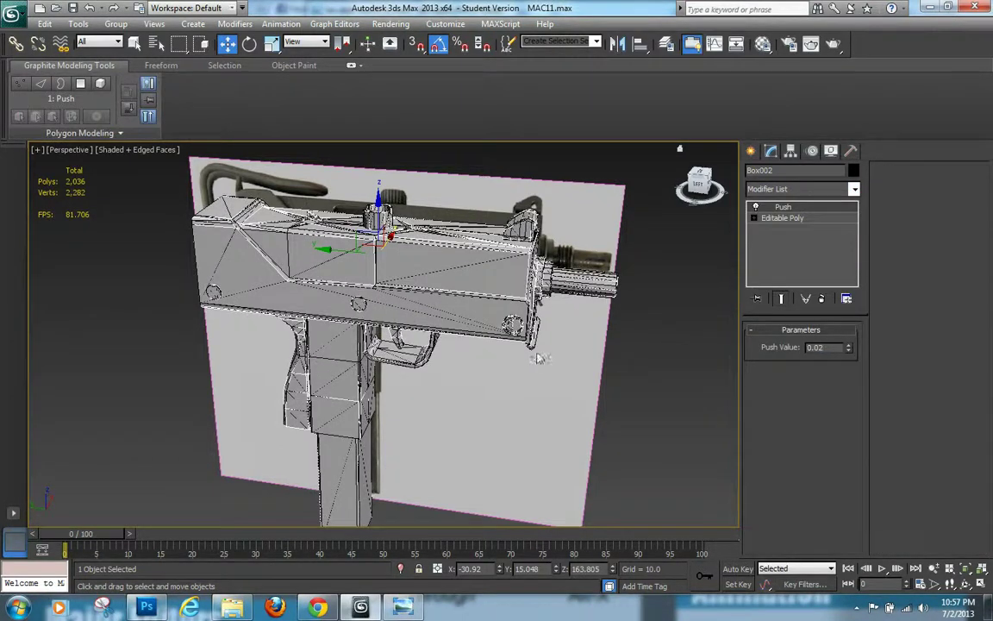
- Unfreeze all objects and hide the reference image plane behind the gun
alt+middle_drag(438, 412, 498, 388)
click(188, 226)
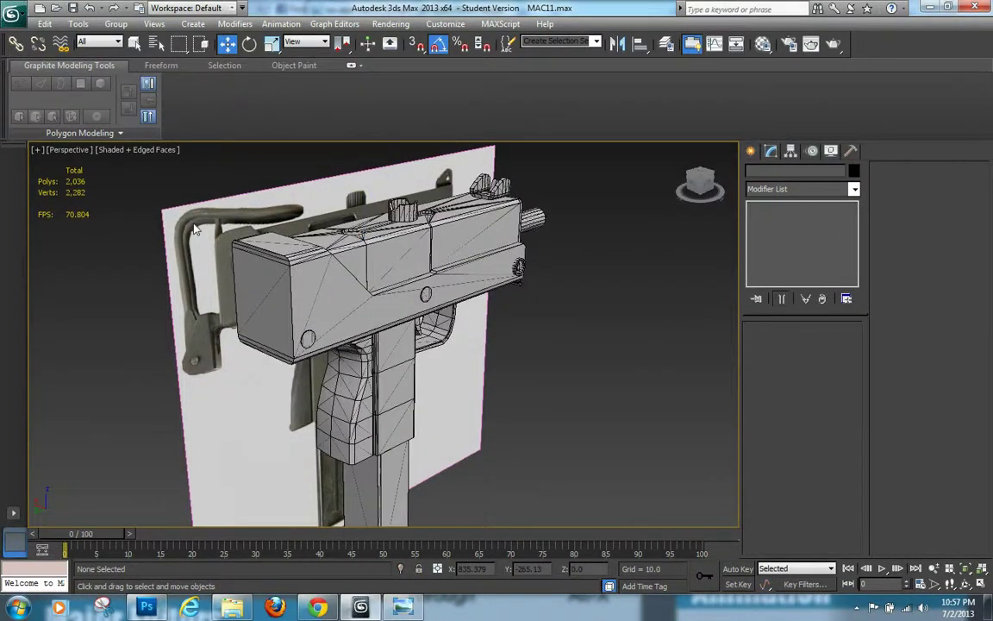
right_click(177, 226)
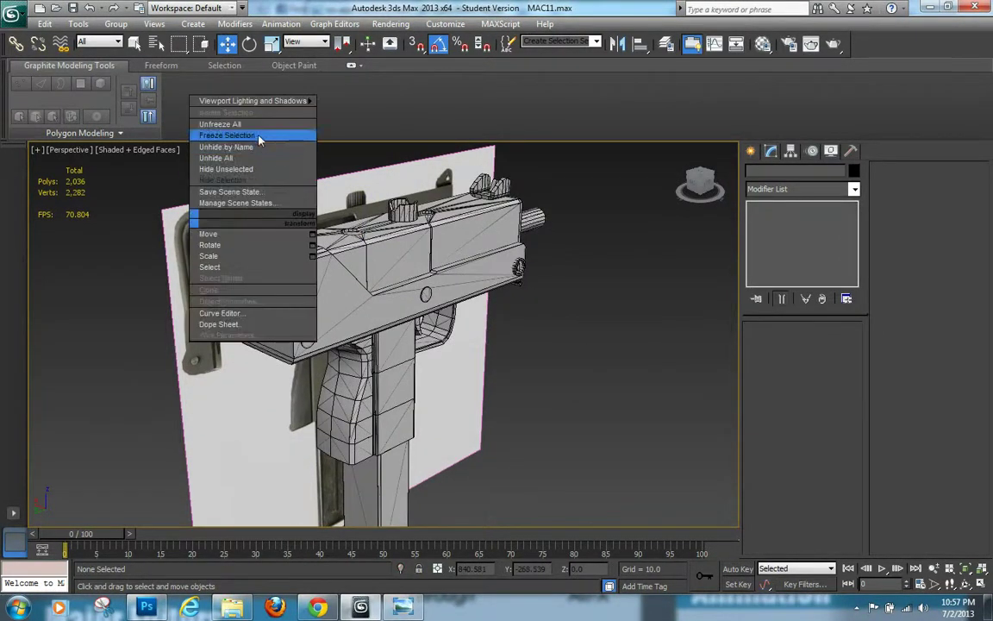
click(261, 132)
click(228, 203)
right_click(229, 200)
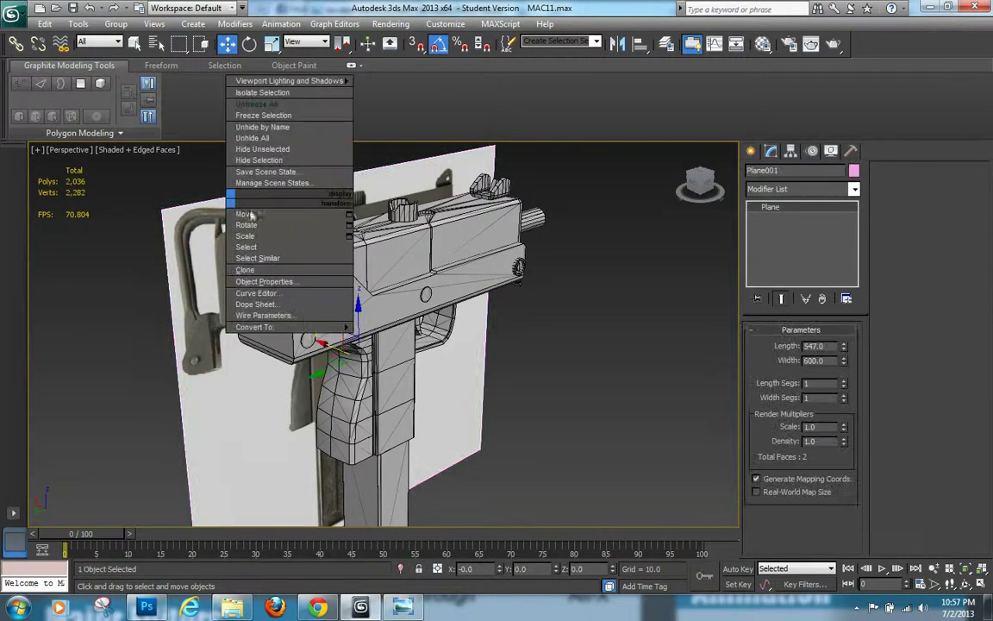
click(299, 161)
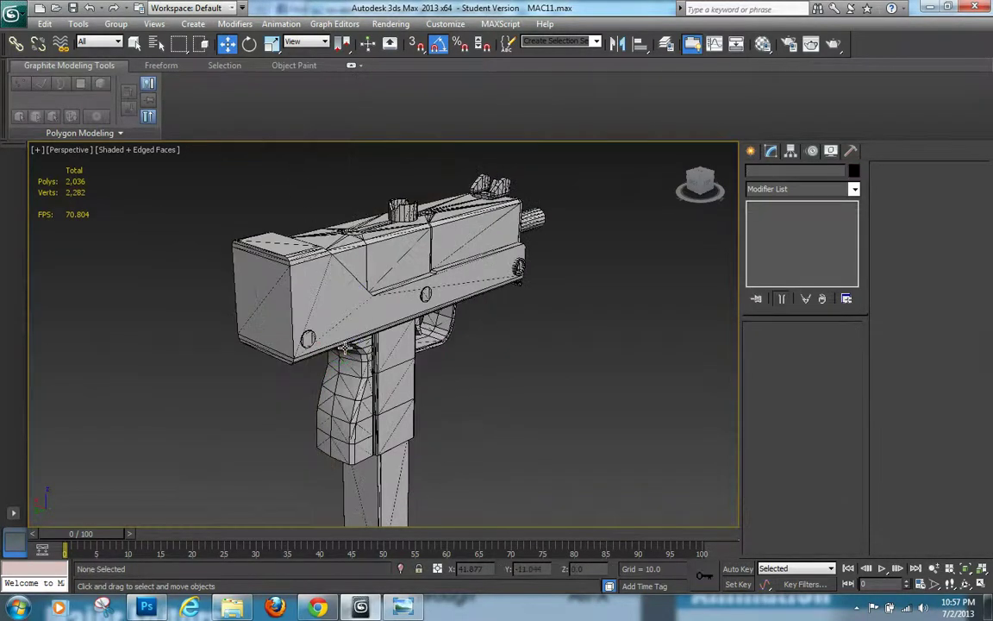
- Place a standard Skylight beside the gun in the perspective view
alt+middle_drag(352, 312, 366, 270)
click(750, 151)
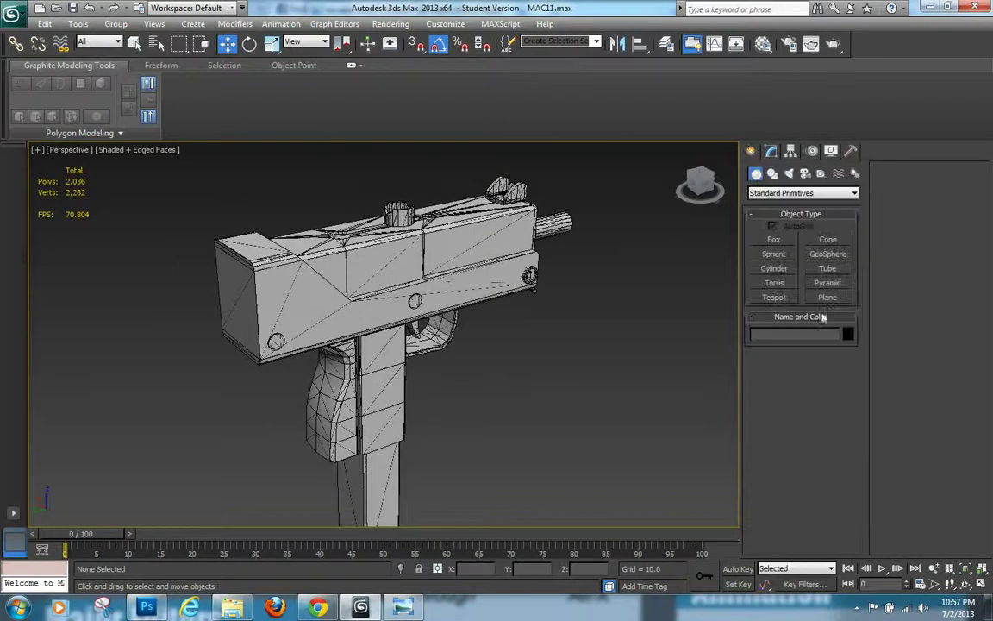
click(789, 174)
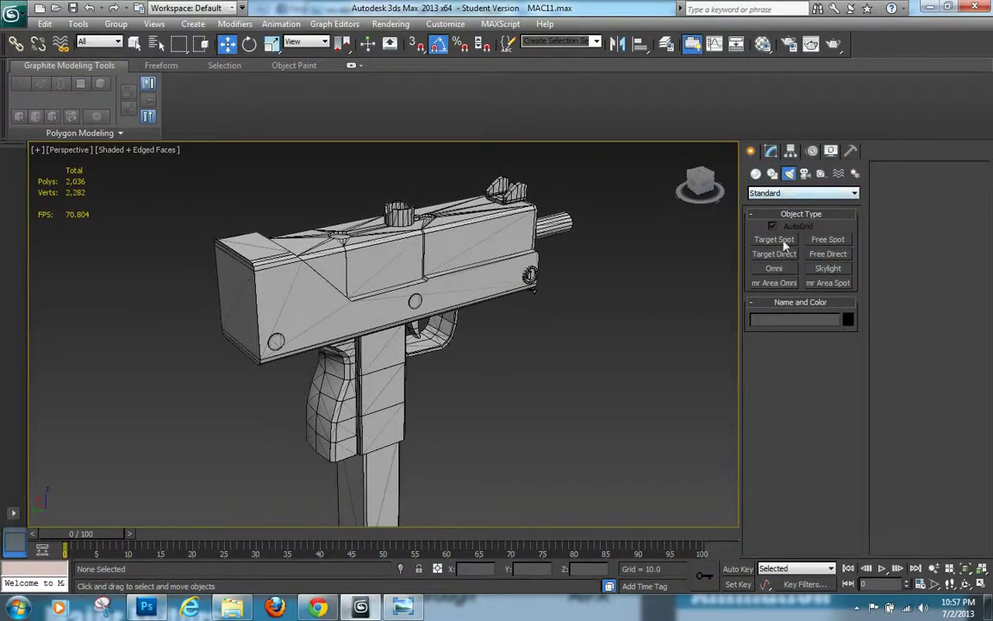
click(828, 268)
click(582, 425)
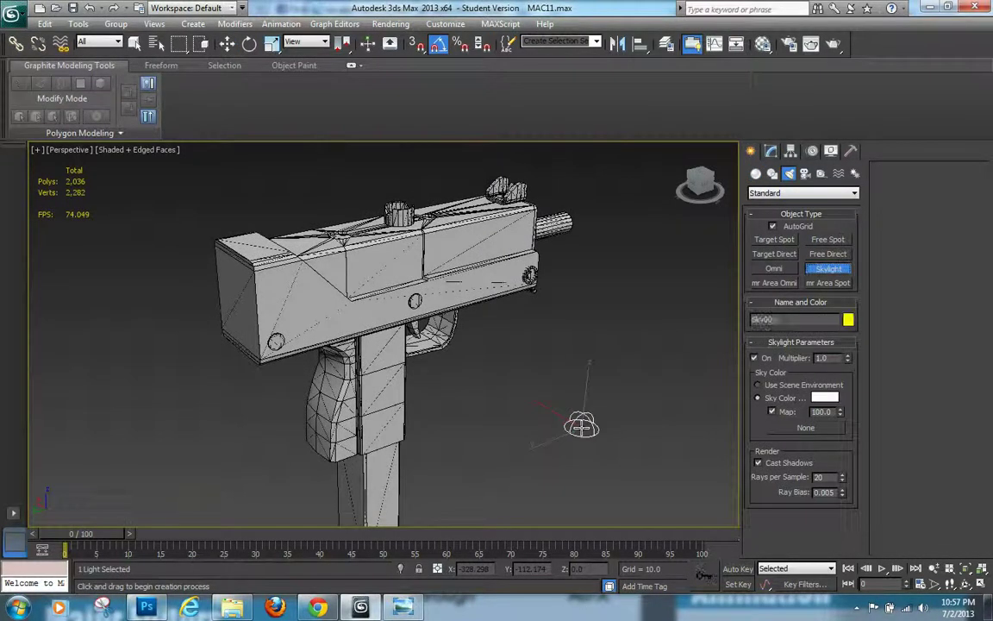
- Turn the perspective view to face the gun's muzzle from a front three-quarter angle and render it
alt+middle_drag(476, 380, 277, 395)
scroll(328, 399, up, 6)
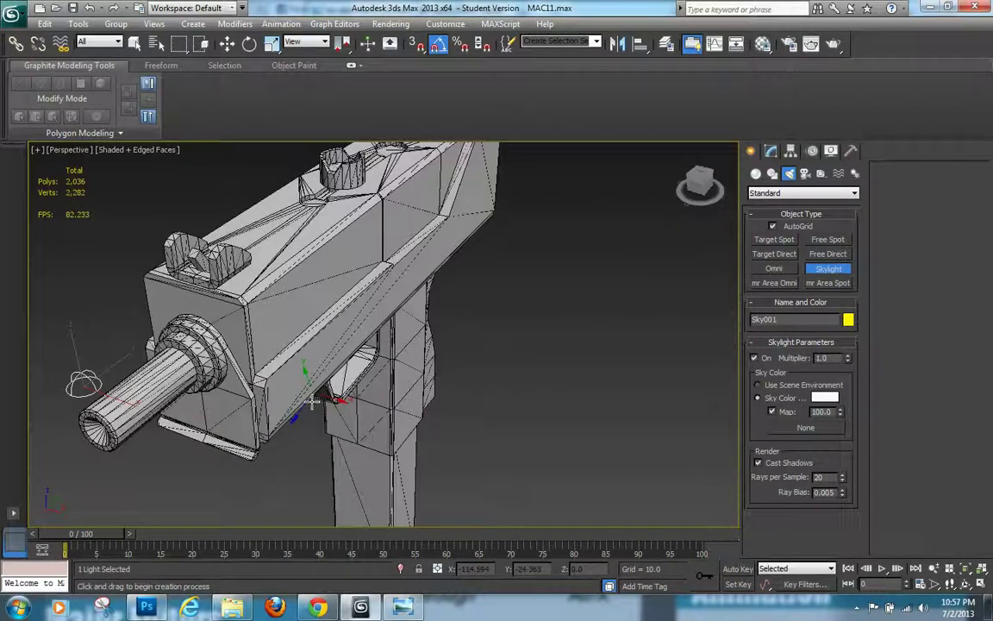
scroll(319, 397, up, 4)
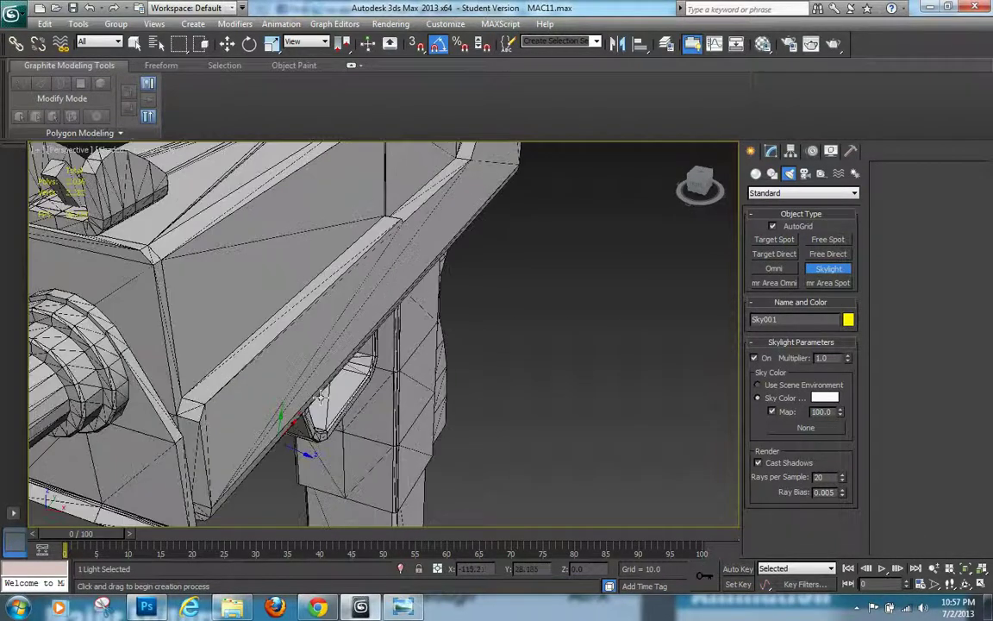
scroll(321, 395, down, 5)
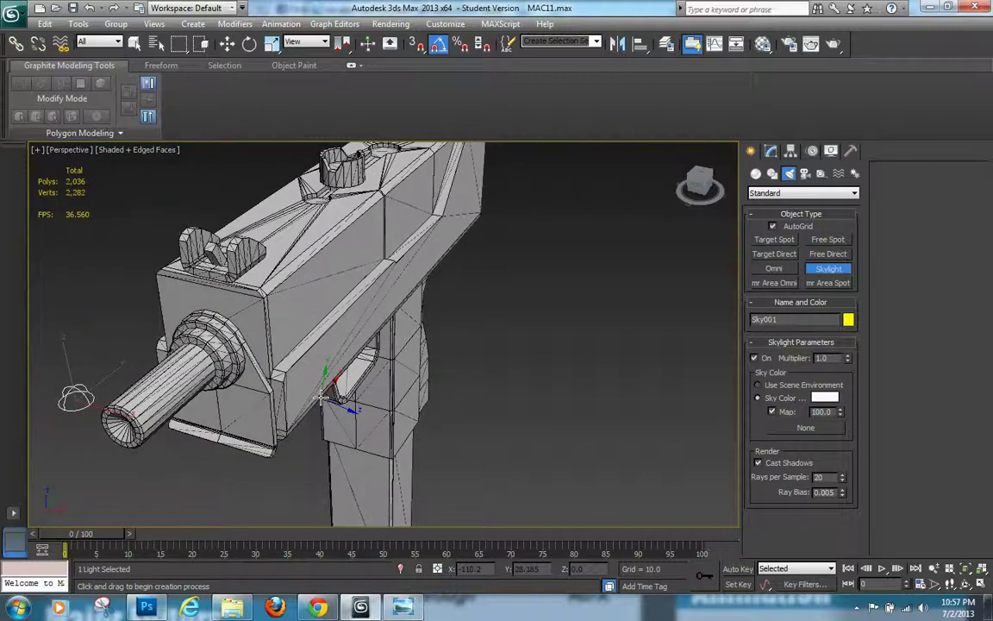
key(shift+q)
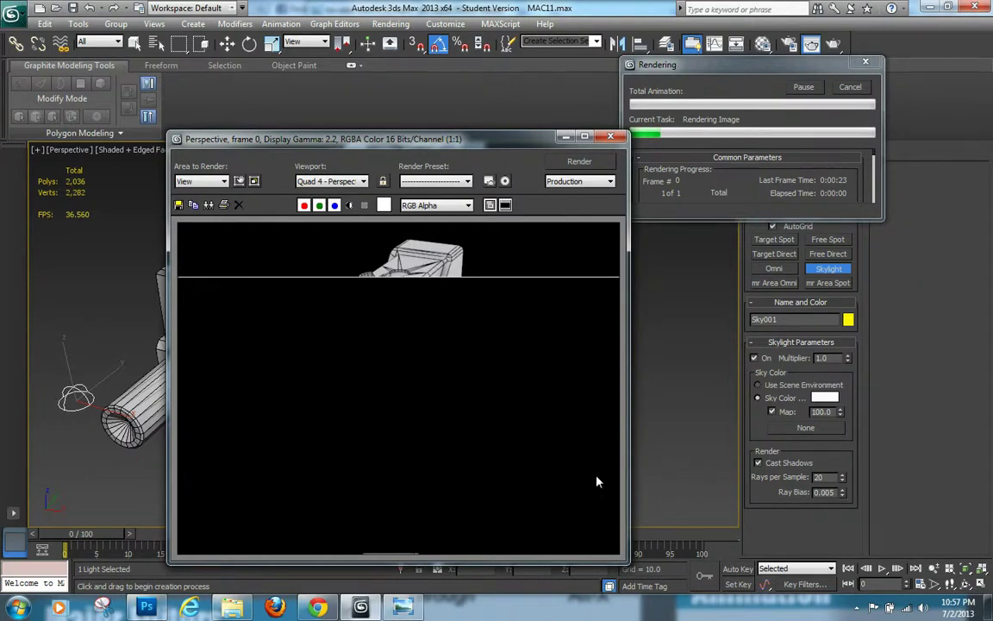
click(856, 607)
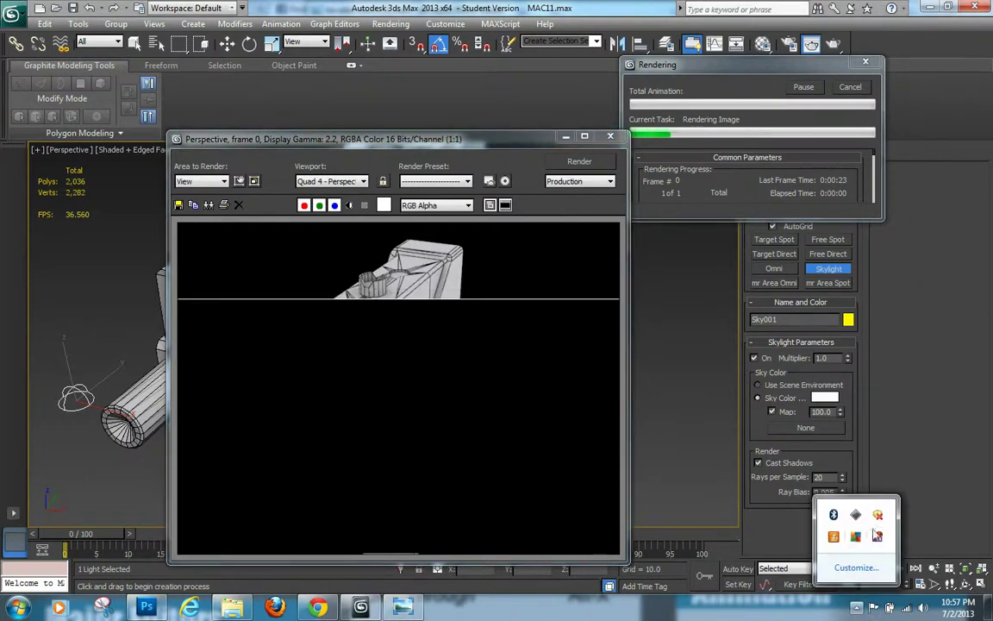
right_click(878, 537)
click(762, 493)
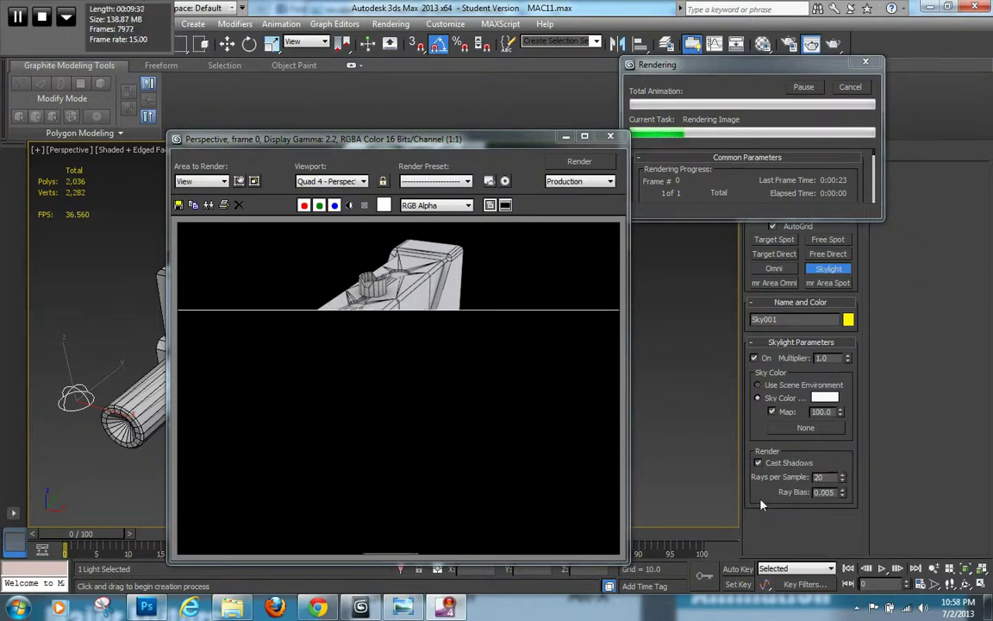